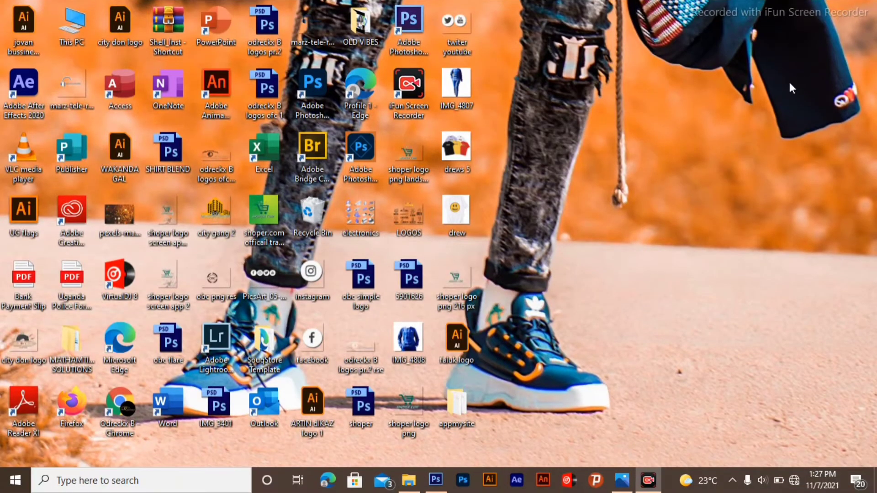
click(436, 480)
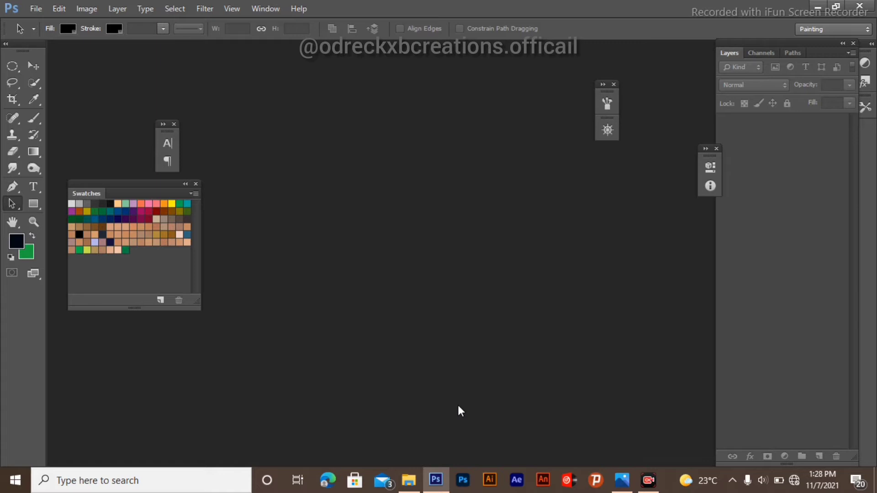
click(405, 485)
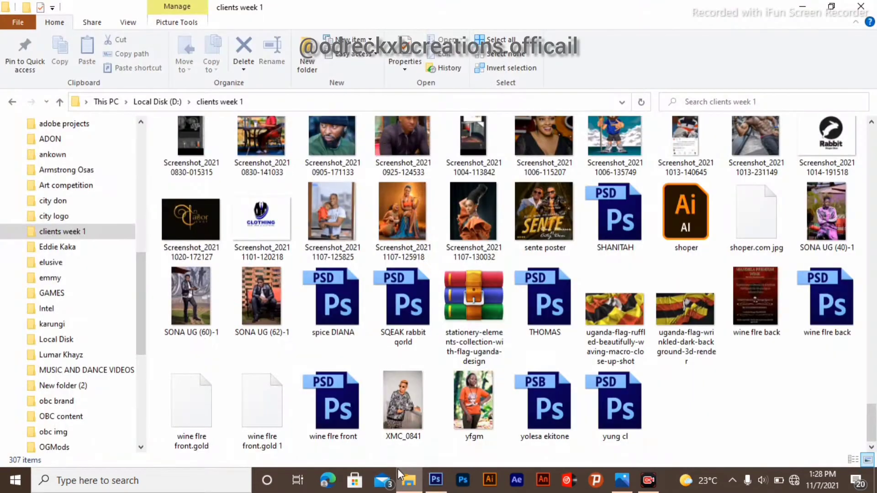
drag(332, 208, 415, 361)
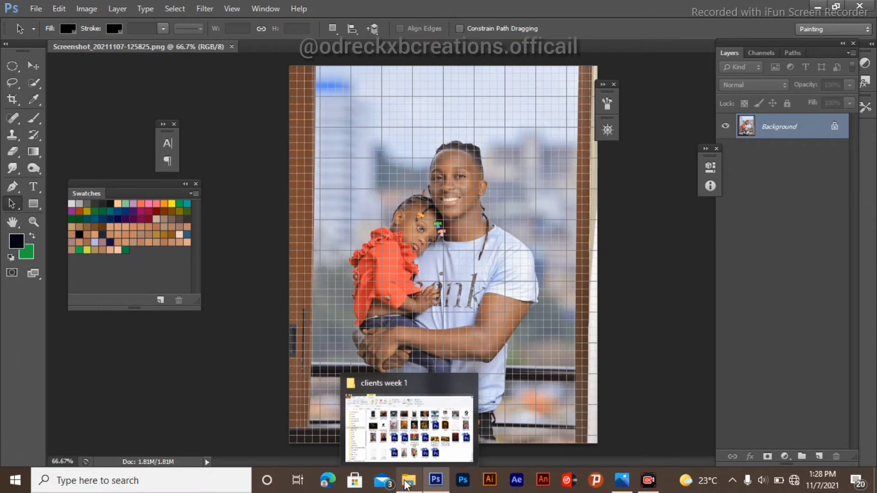
click(404, 486)
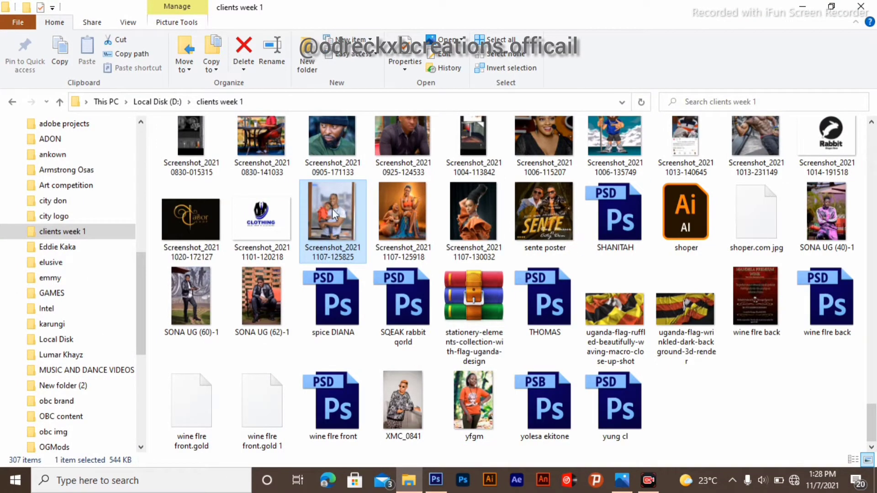
mouse_move(332, 210)
mouse_down()
mouse_move(363, 315)
mouse_move(429, 391)
mouse_move(430, 405)
mouse_move(337, 218)
mouse_up()
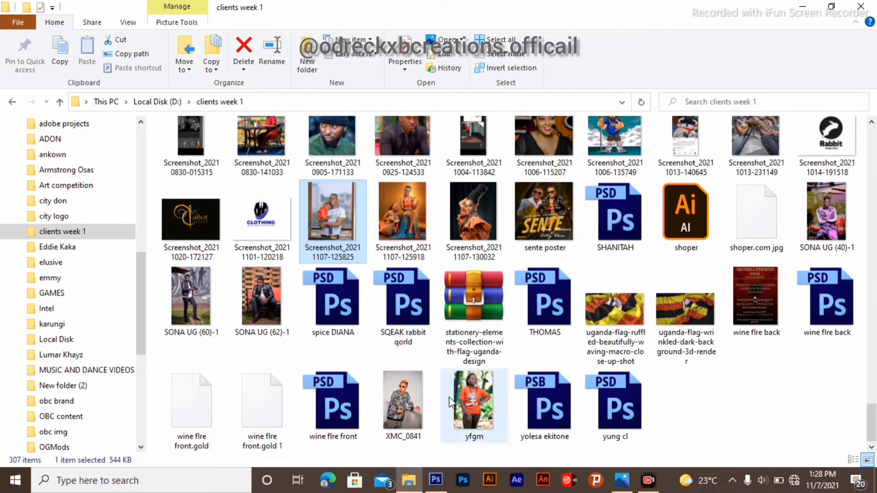
click(436, 479)
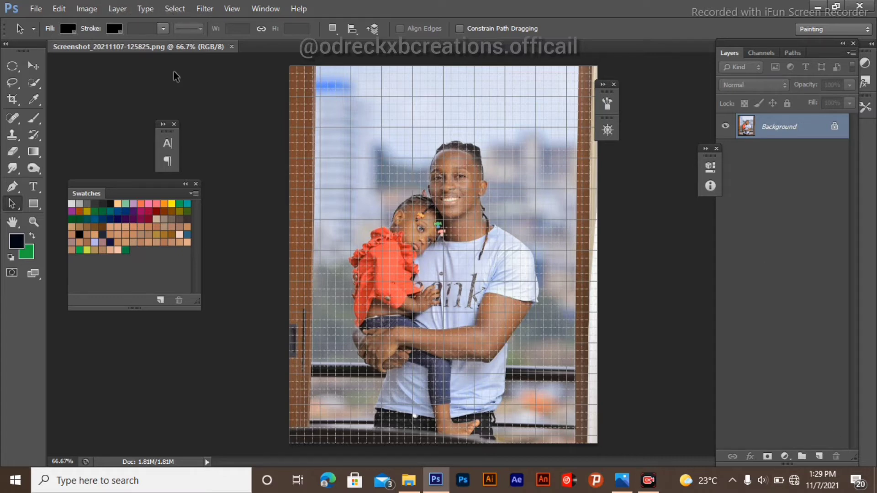
Step: Turn off Extras in the View menu to hide the grid overlay on the photo
click(207, 9)
mouse_move(239, 10)
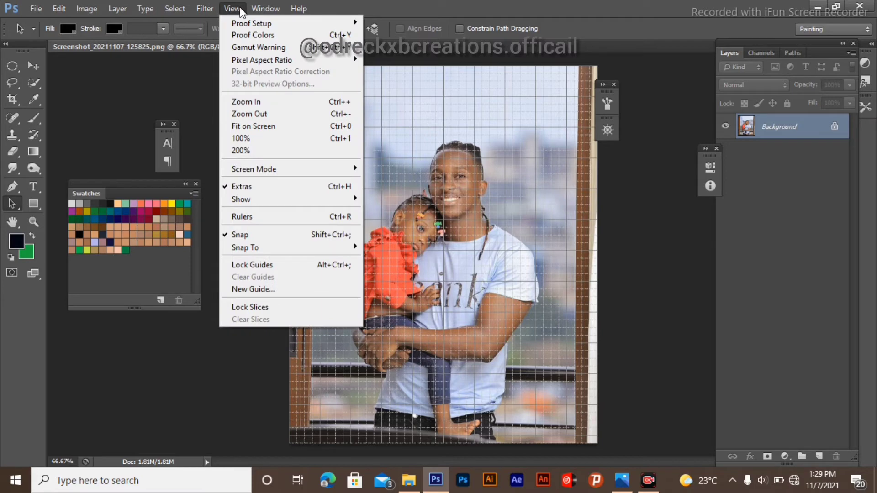
click(268, 188)
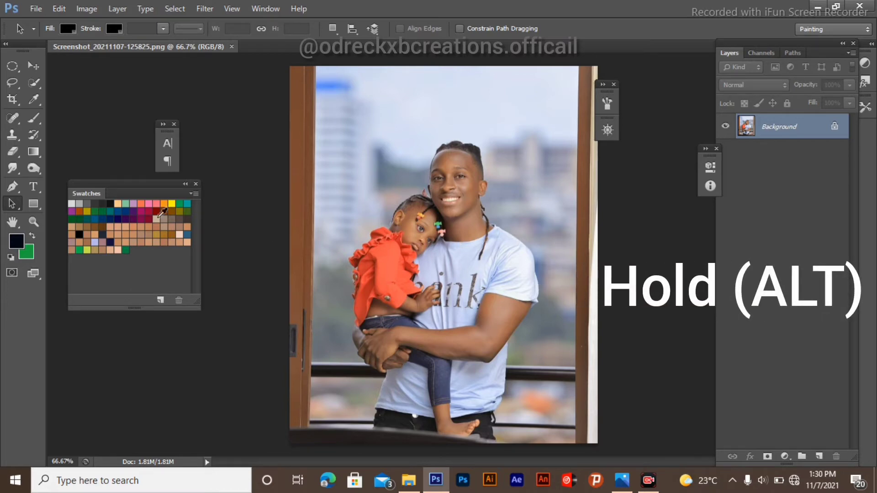
Step: Select the Pen tool, zoom into the girl's shoulder, and start a path along the edge of her red top
click(13, 187)
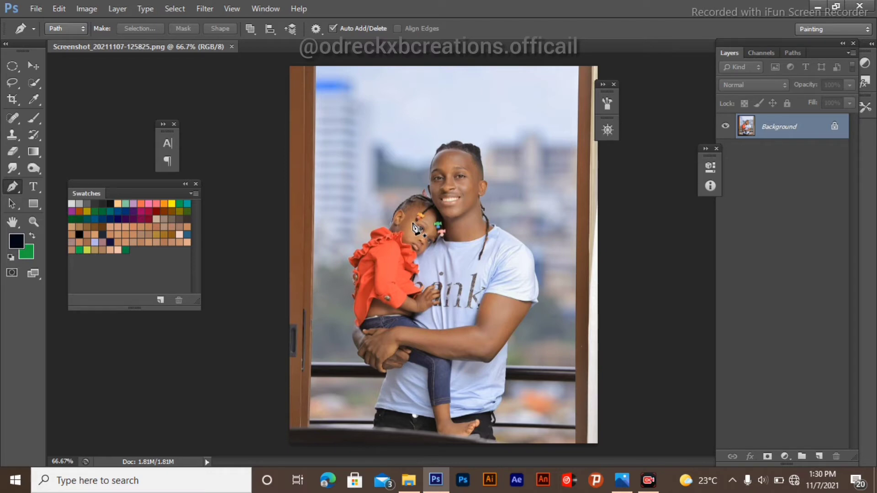
scroll(415, 228, up, 5)
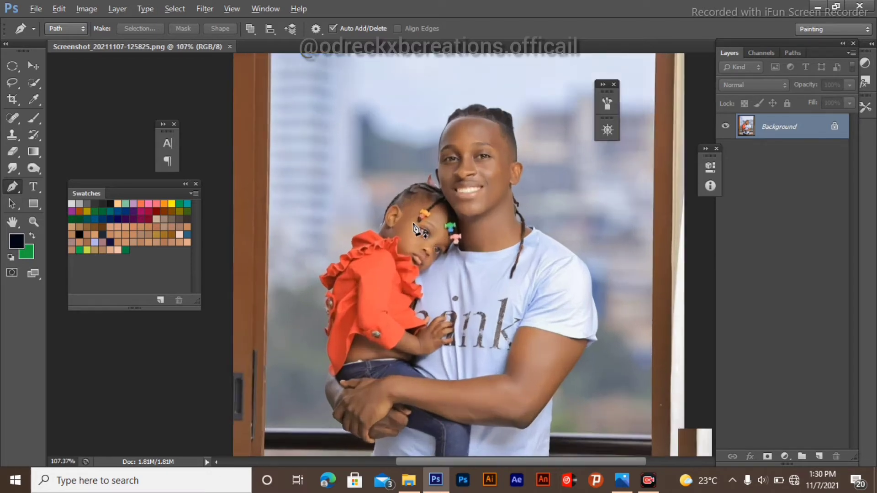
scroll(415, 228, up, 7)
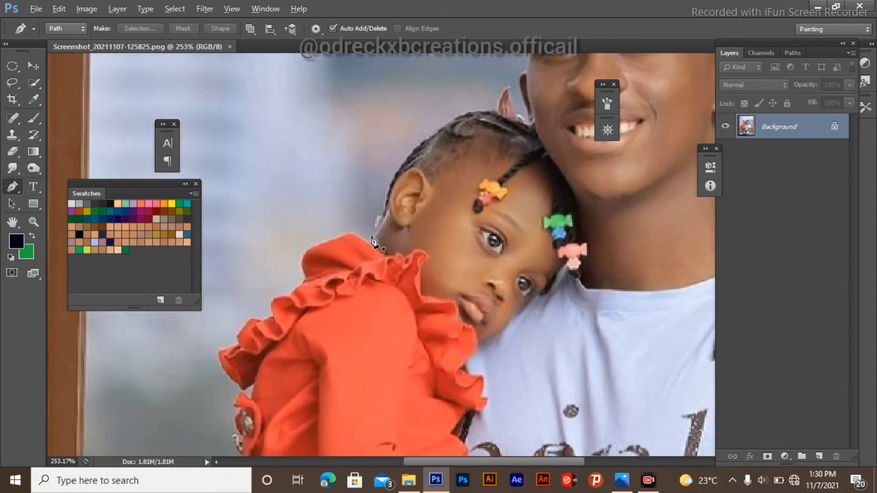
scroll(374, 240, up, 5)
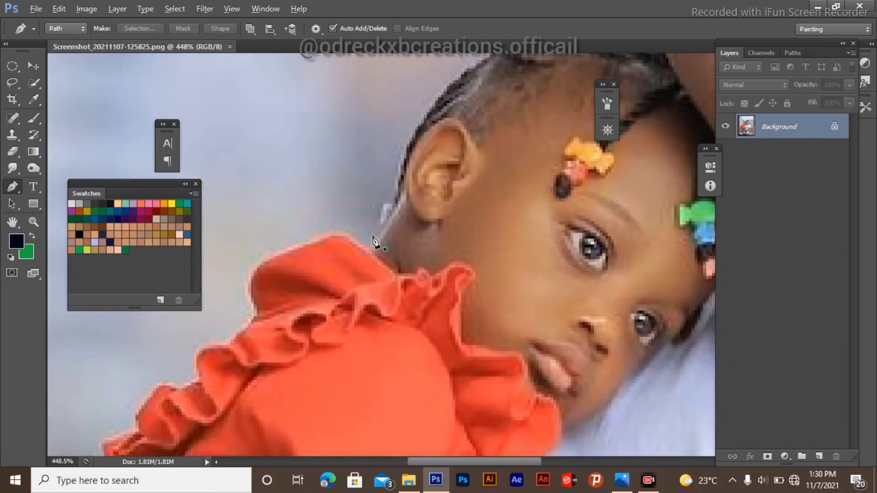
scroll(374, 240, down, 8)
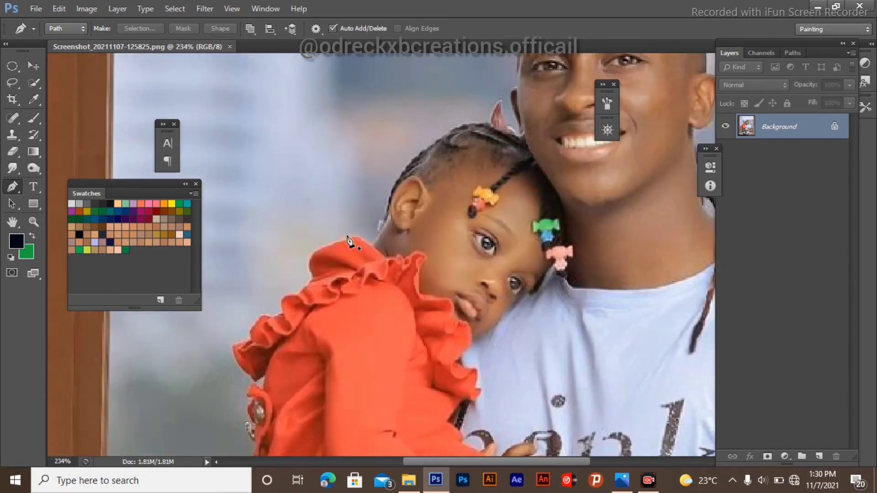
scroll(342, 244, down, 4)
scroll(422, 219, up, 5)
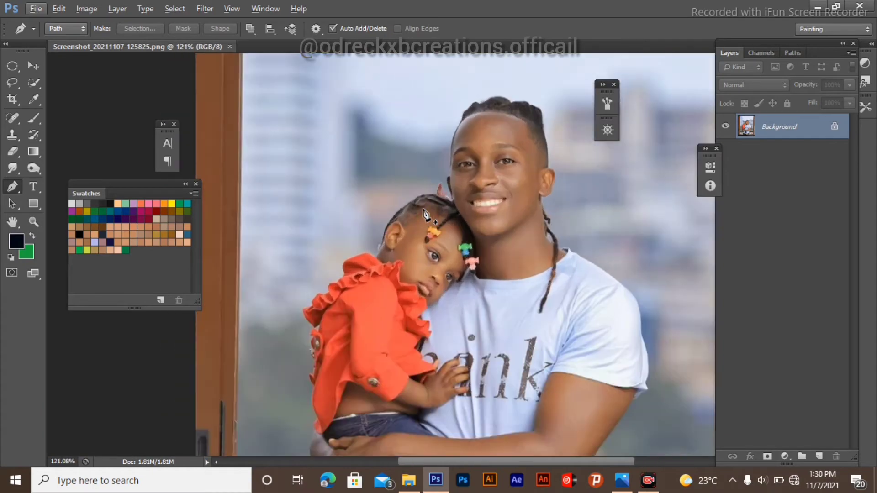
scroll(422, 219, down, 5)
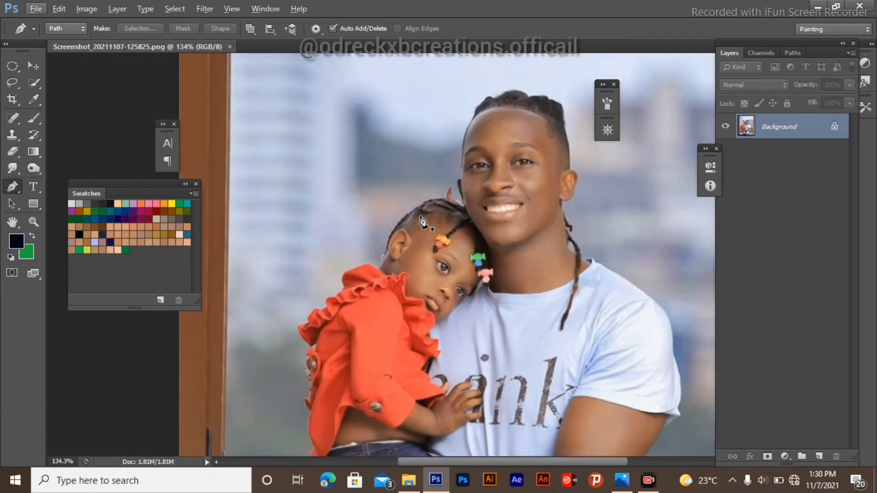
scroll(422, 222, up, 2)
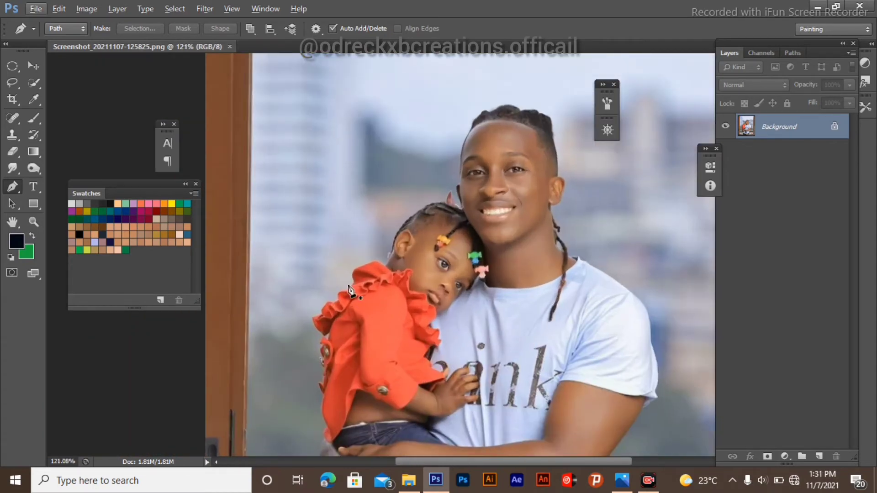
scroll(421, 220, up, 7)
scroll(347, 288, up, 5)
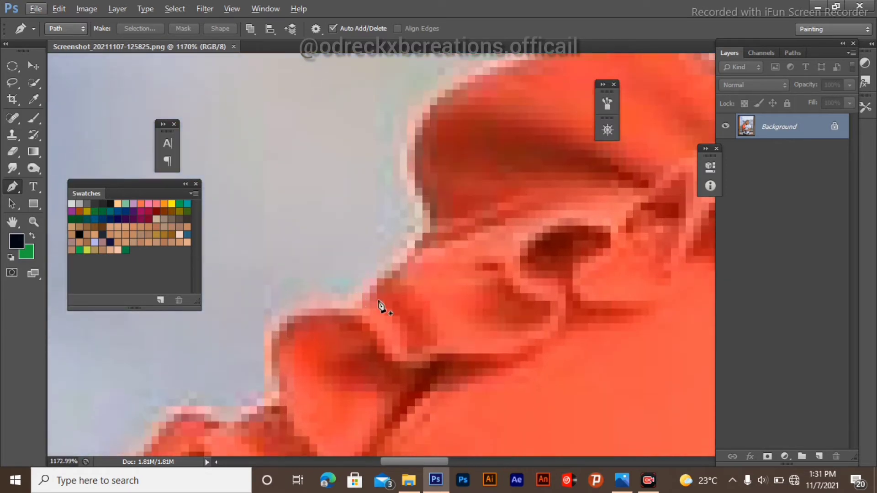
scroll(270, 249, down, 2)
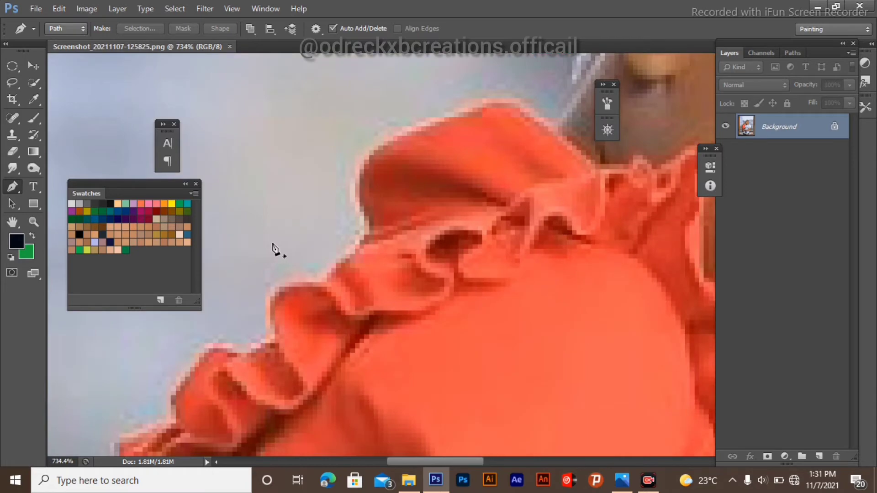
scroll(292, 302, up, 2)
scroll(280, 332, up, 1)
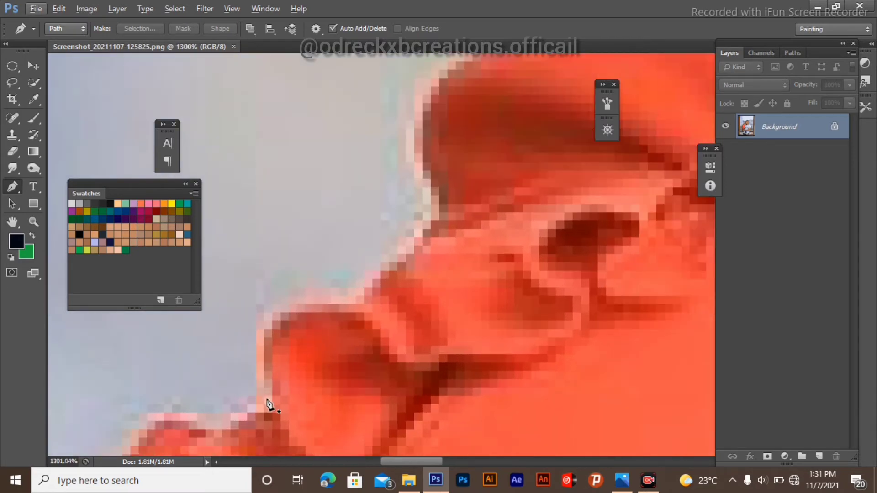
click(272, 404)
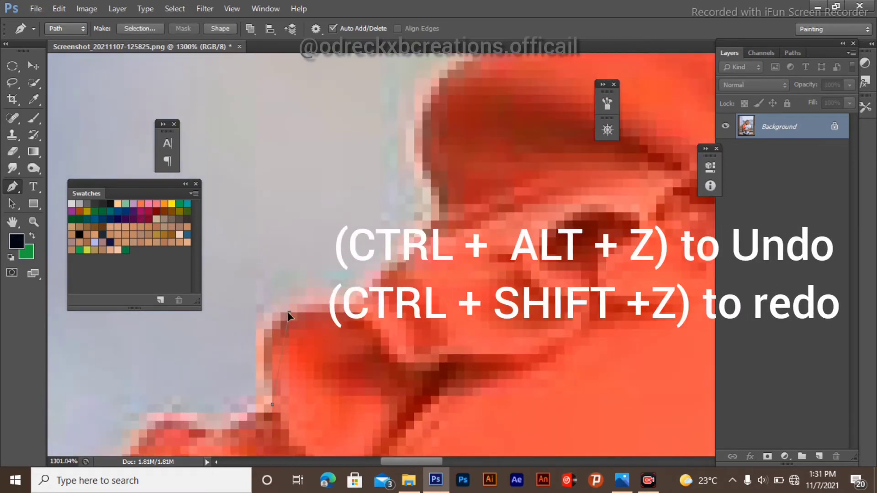
drag(288, 312, 324, 304)
Step: Continue the path with a curved anchor point up the edge of the red shoulder ruffle
scroll(363, 305, up, 2)
click(356, 346)
scroll(391, 294, up, 3)
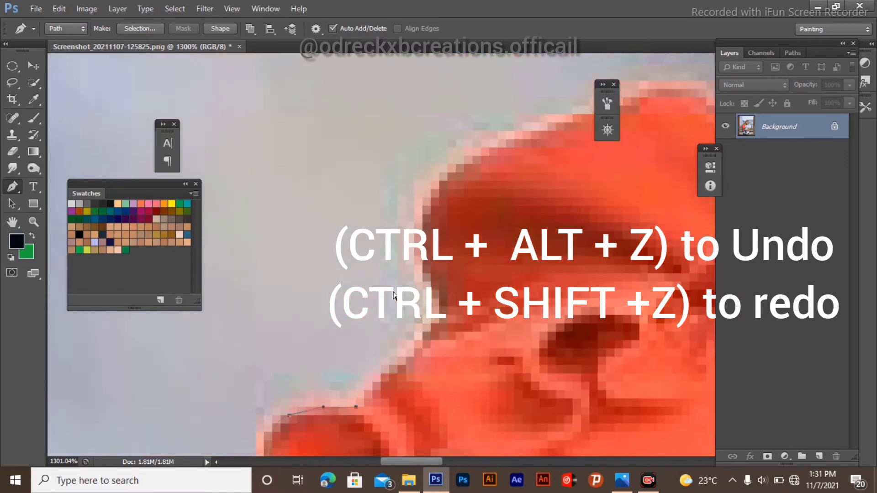
scroll(396, 311, right, 2)
drag(380, 332, 384, 320)
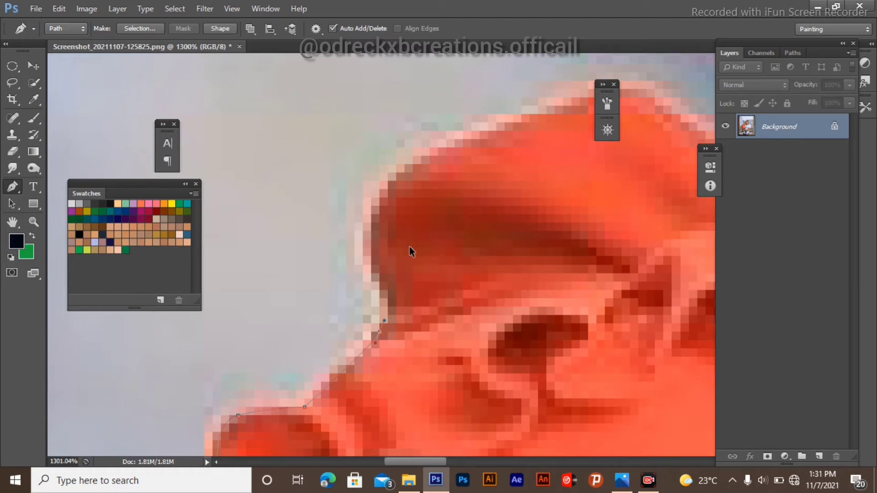
Step: Undo the recent path points and re-place an anchor at the shoulder's outer edge
key(ctrl+z)
key(ctrl+z)
key(ctrl+z)
key(ctrl+z)
scroll(343, 265, down, 3)
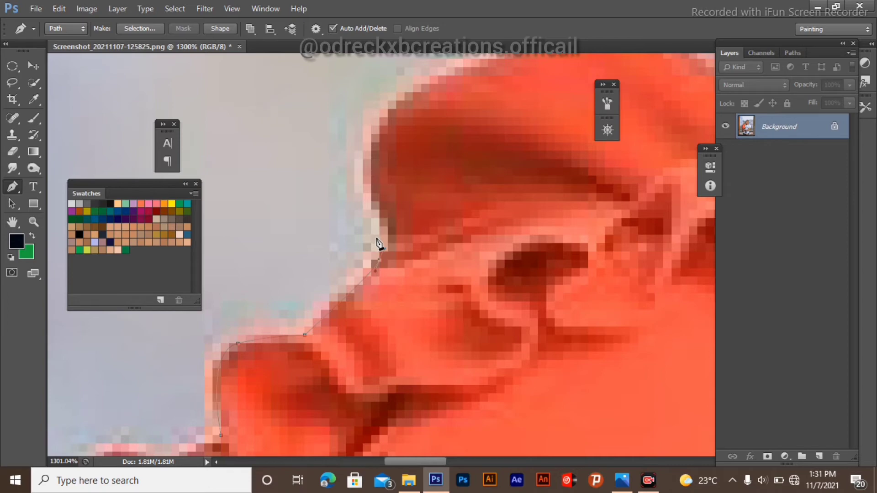
click(384, 249)
click(380, 236)
key(ctrl+z)
Step: Extend the path up around the shoulder ruffle with a new curved anchor point
scroll(385, 262, up, 4)
scroll(391, 256, down, 3)
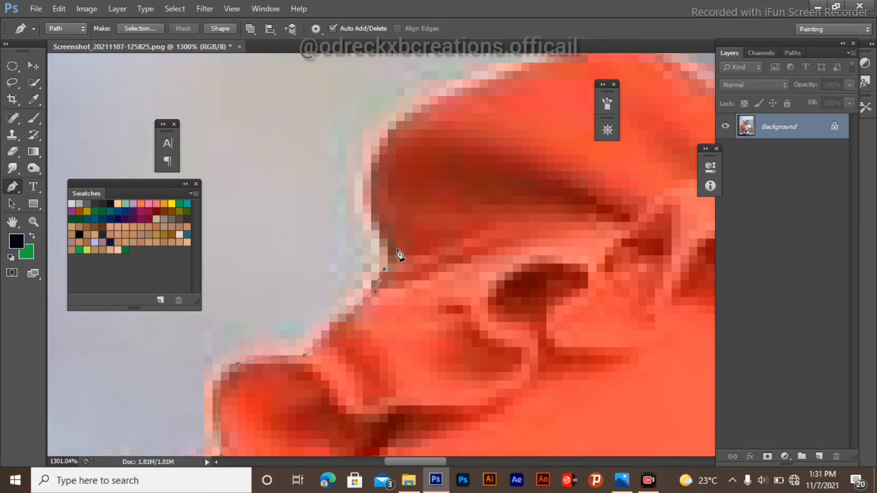
scroll(382, 274, up, 4)
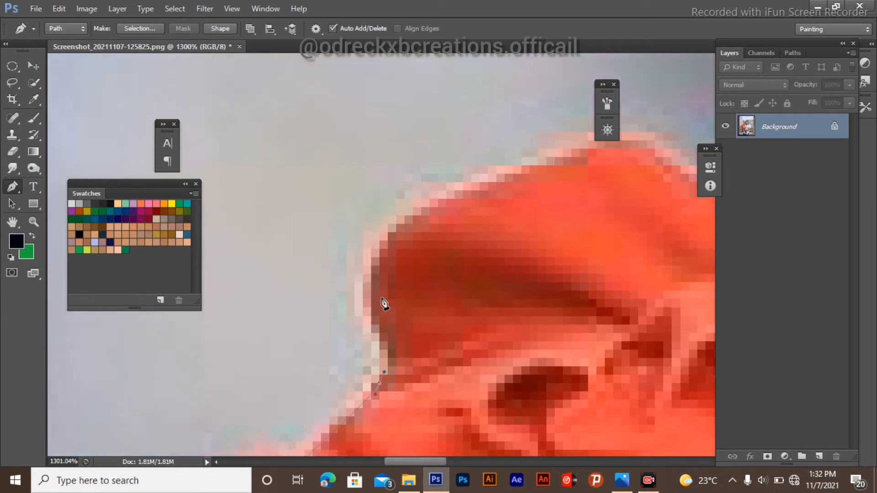
scroll(330, 332, right, 2)
click(339, 329)
click(330, 306)
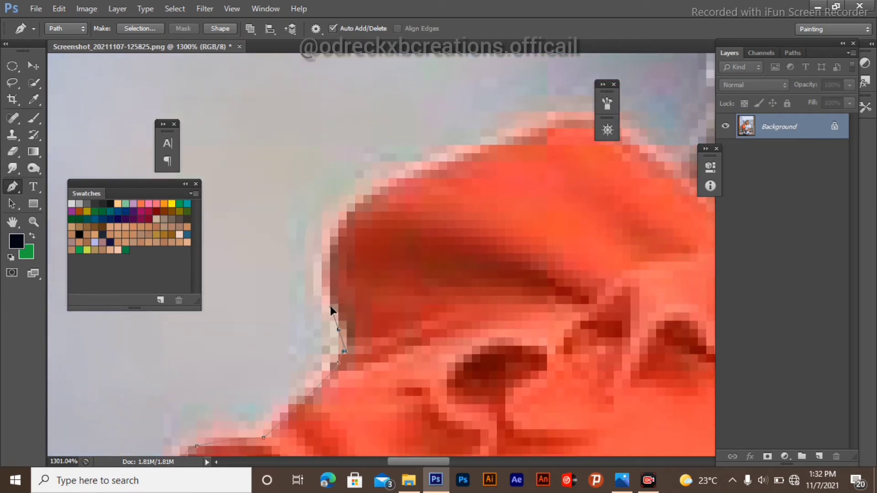
scroll(365, 282, up, 2)
drag(356, 263, 391, 241)
Step: Continue the curved path across the top of the shoulder toward the girl's neck
scroll(435, 216, up, 2)
scroll(434, 219, right, 2)
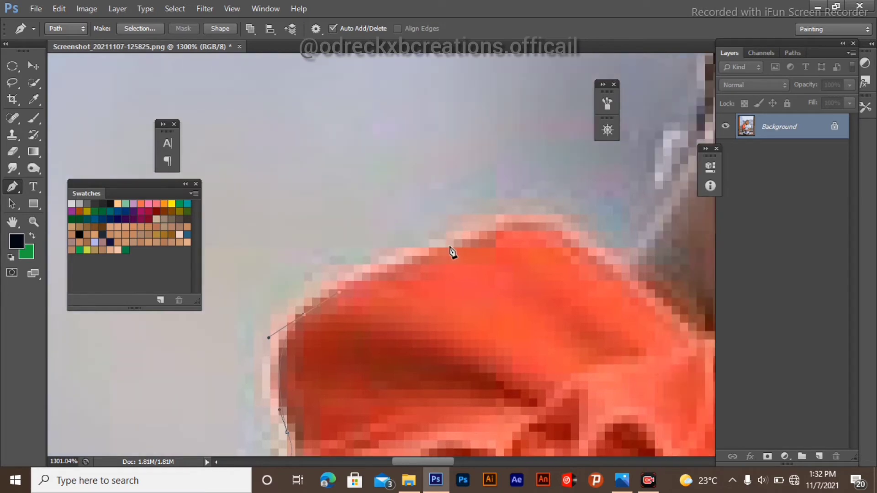
drag(446, 247, 471, 233)
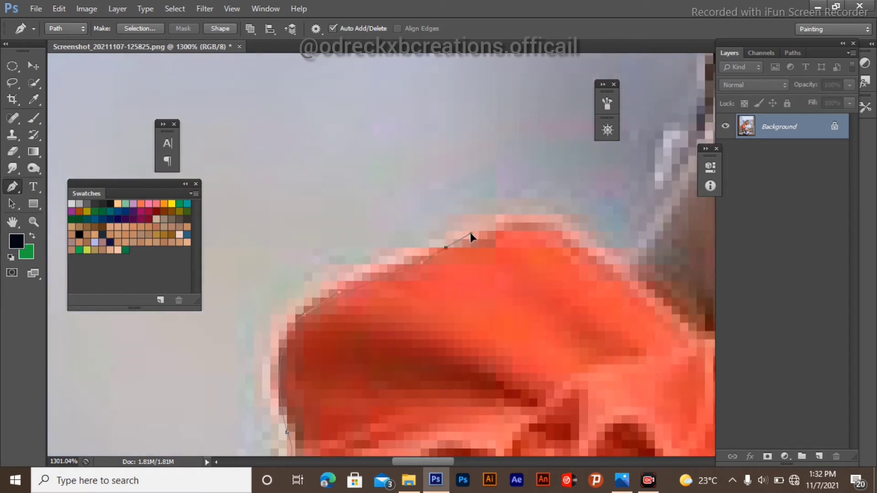
click(589, 248)
drag(621, 290, 630, 301)
Step: Extend the path from the shoulder up along the edge of the girl's neck
scroll(674, 228, right, 2)
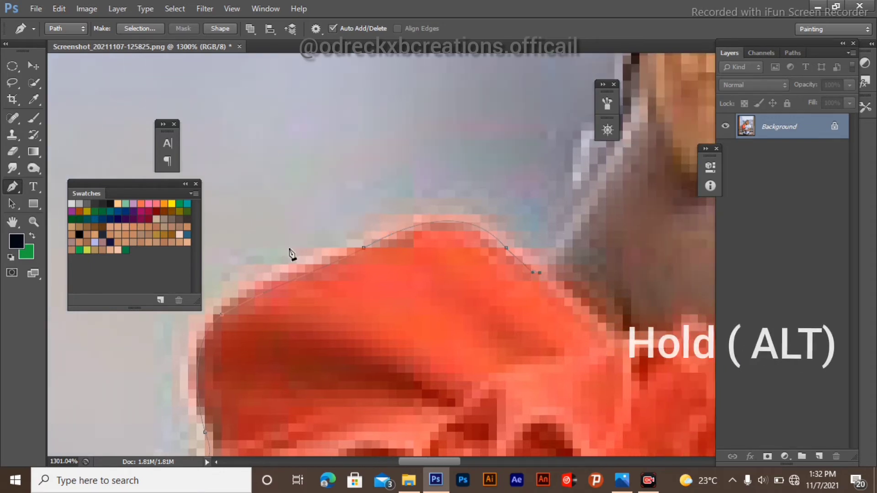
scroll(391, 225, down, 5)
scroll(424, 206, up, 5)
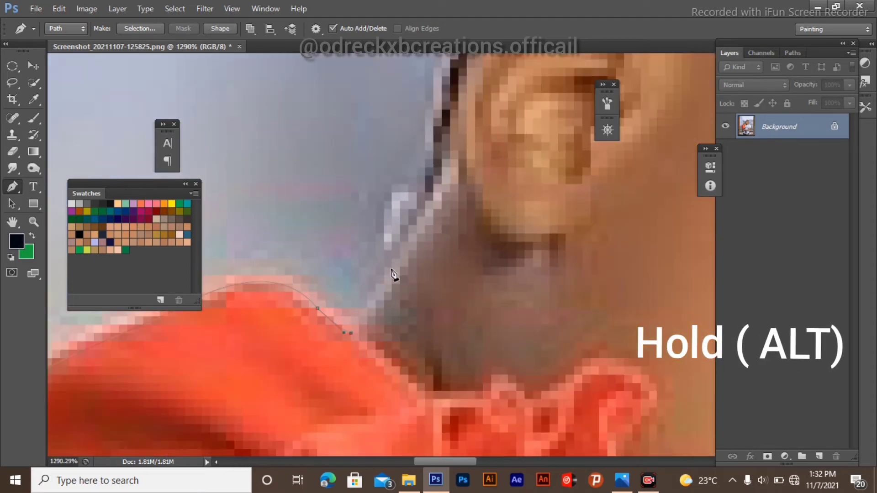
drag(392, 267, 406, 243)
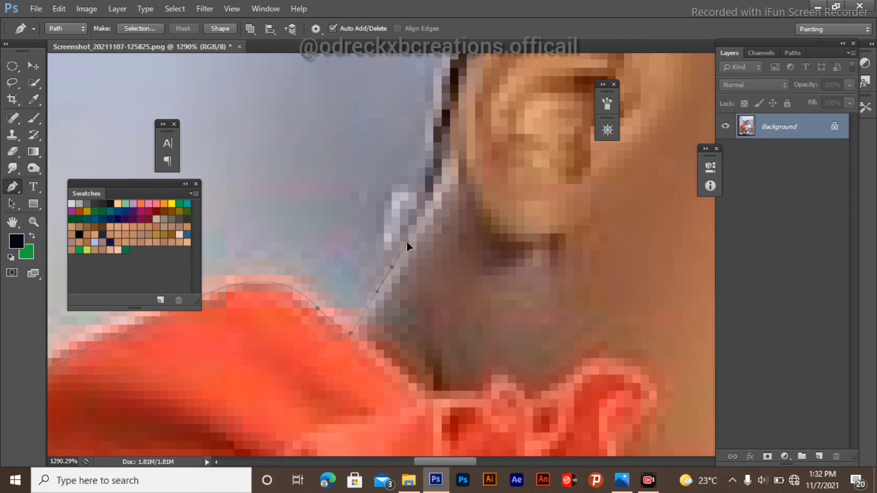
scroll(405, 239, up, 1)
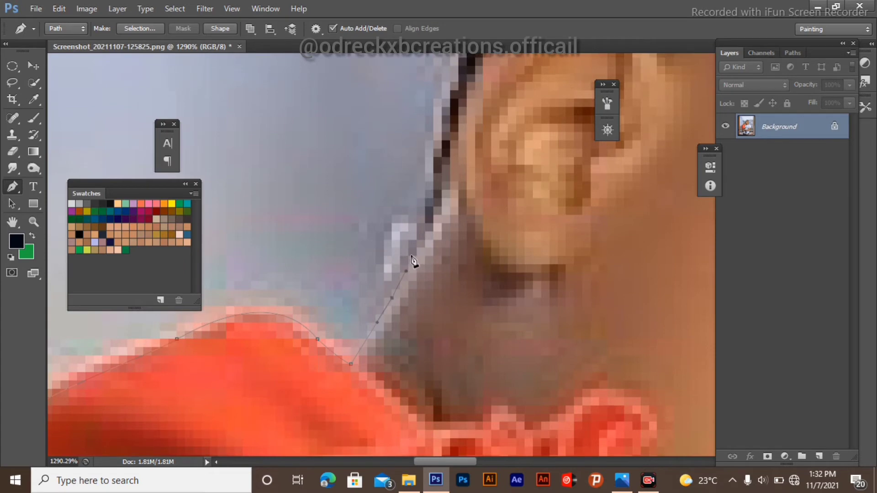
scroll(390, 224, down, 10)
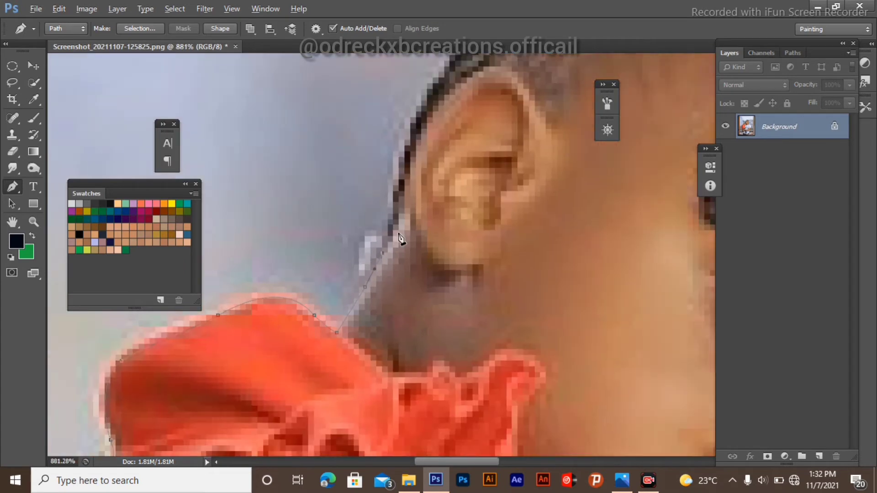
scroll(391, 221, up, 3)
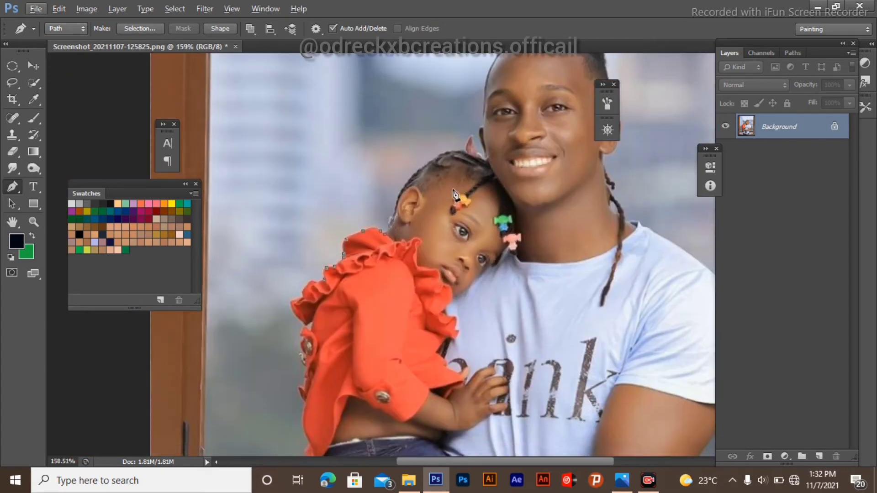
scroll(394, 213, up, 8)
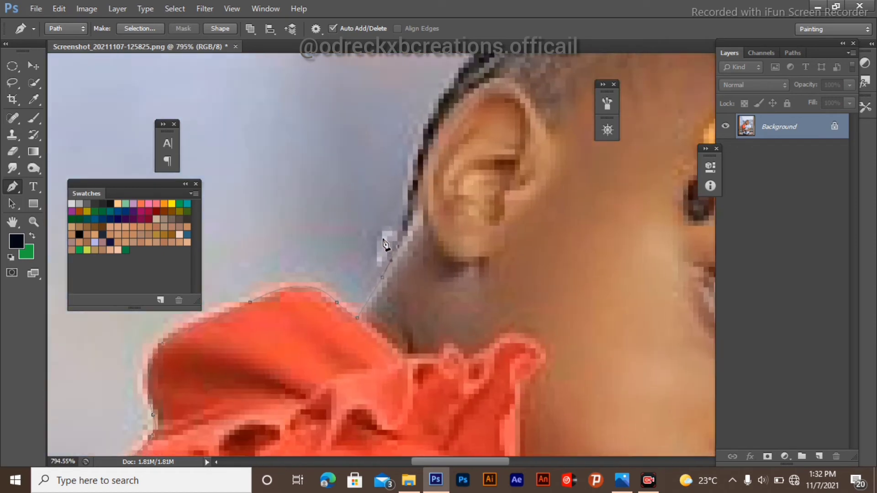
scroll(385, 250, up, 3)
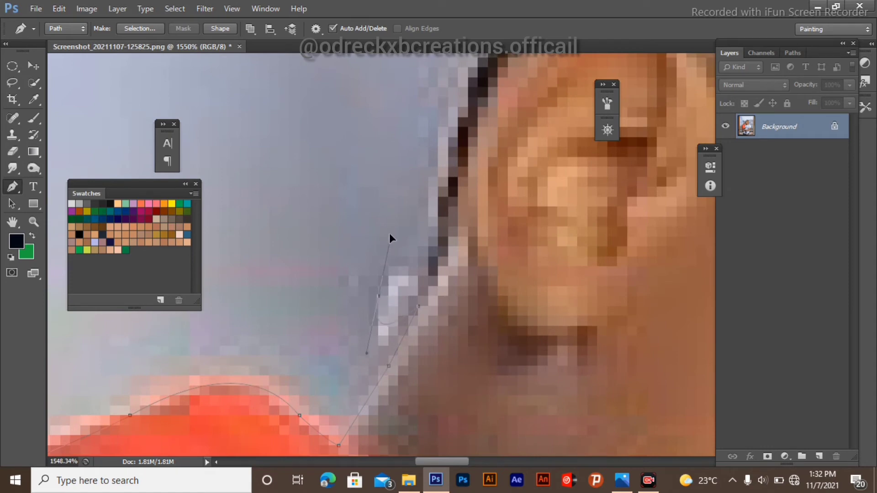
Step: Place curved anchor points continuing up the back of the girl's neck toward her ear
drag(390, 234, 389, 230)
scroll(412, 242, right, 3)
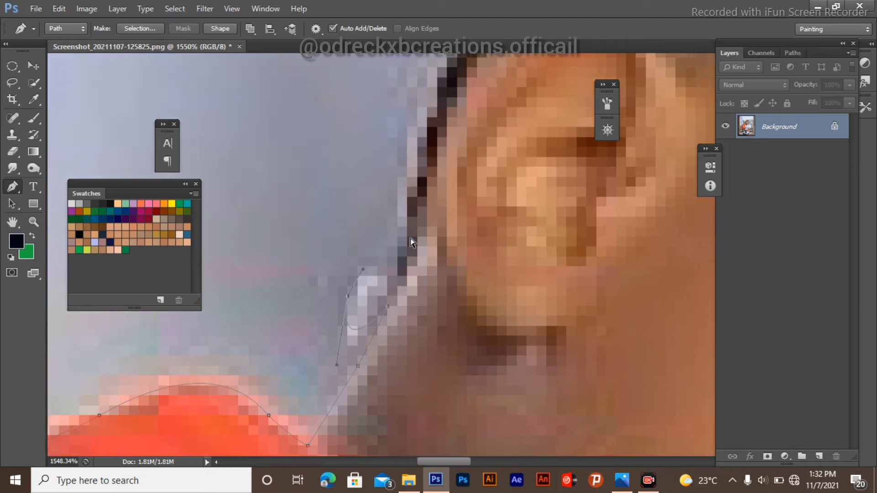
scroll(404, 244, right, 1)
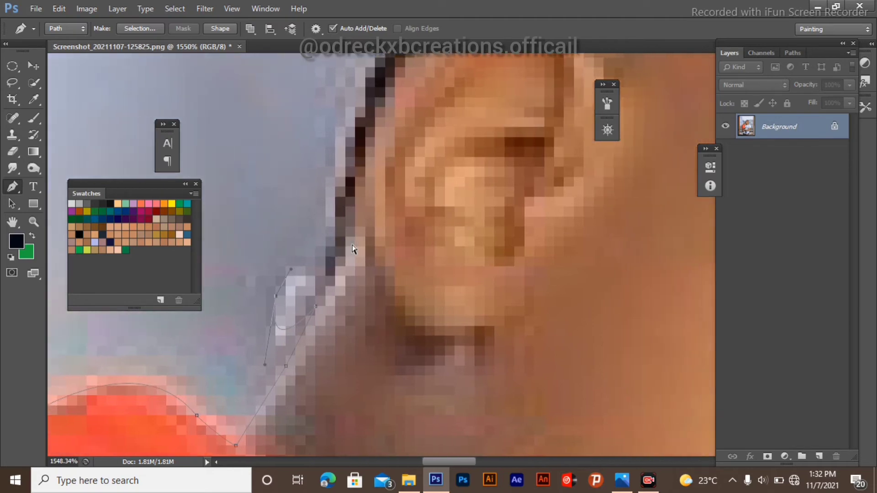
scroll(374, 245, left, 3)
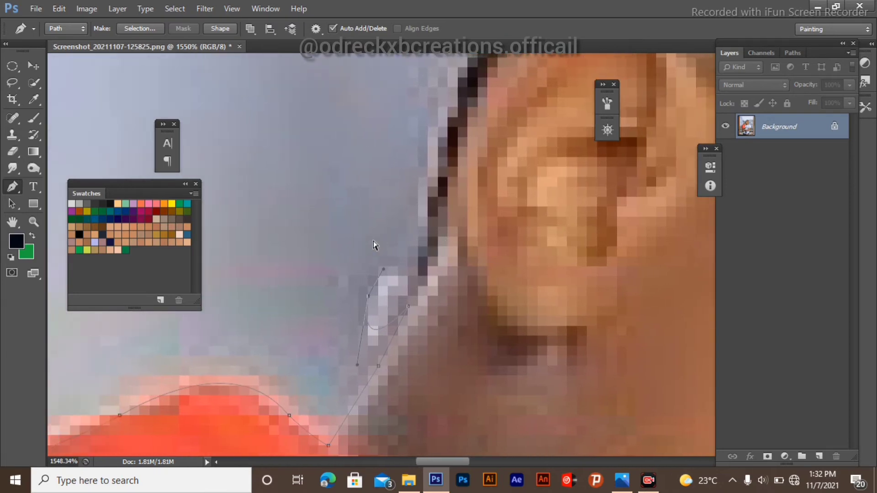
scroll(375, 245, left, 3)
scroll(379, 246, up, 4)
scroll(380, 244, right, 2)
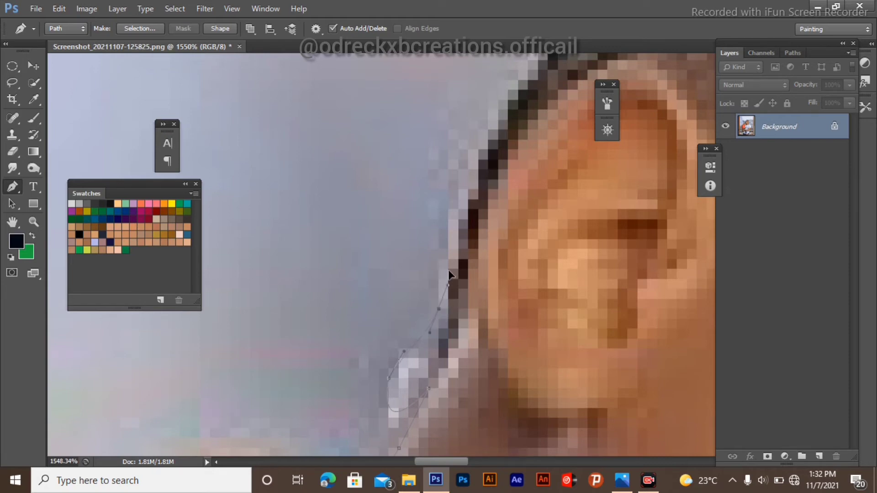
drag(449, 271, 449, 246)
Step: Add a curved anchor on the girl's hairline just above her ear
scroll(453, 236, down, 6)
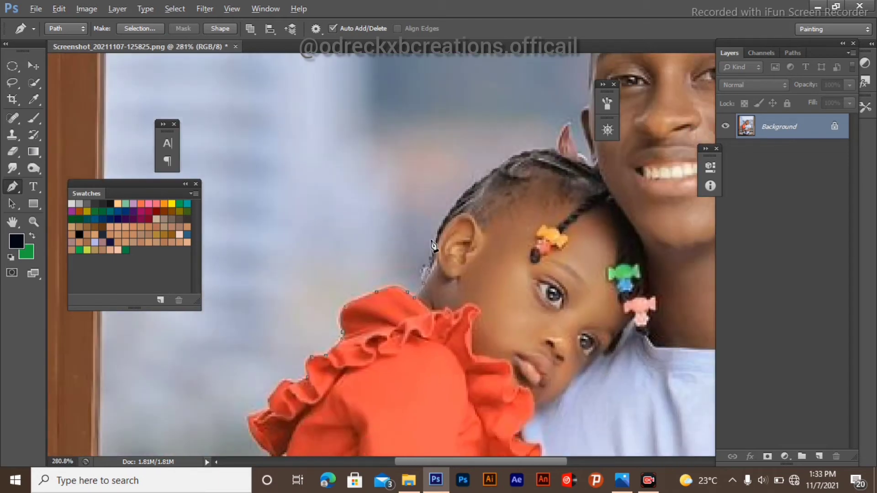
scroll(434, 246, down, 1)
scroll(443, 261, up, 4)
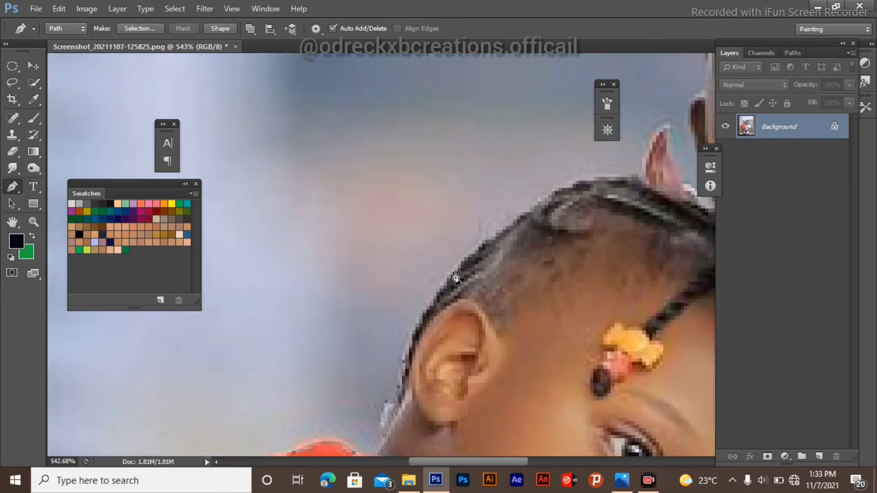
scroll(378, 178, down, 5)
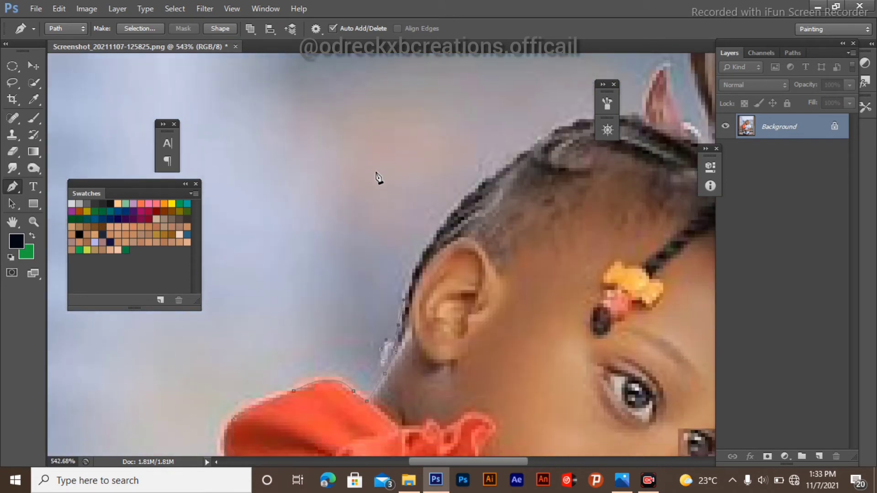
scroll(286, 338, up, 1)
scroll(274, 329, up, 5)
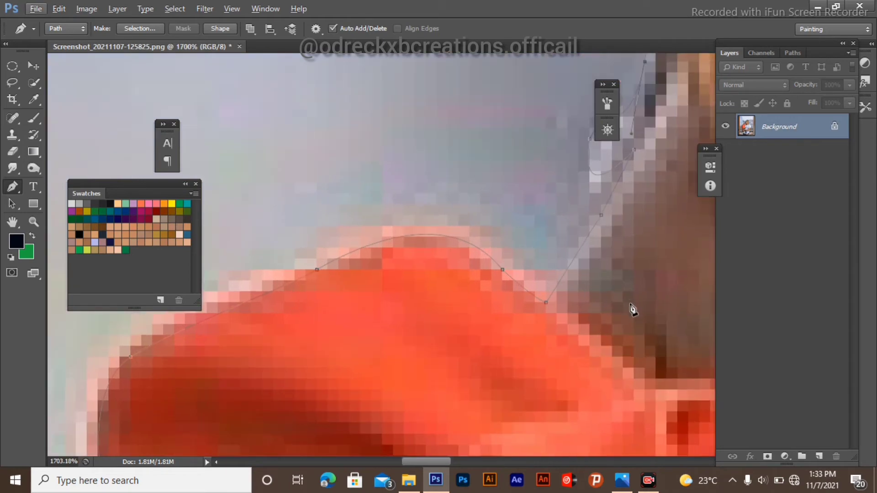
scroll(415, 235, down, 4)
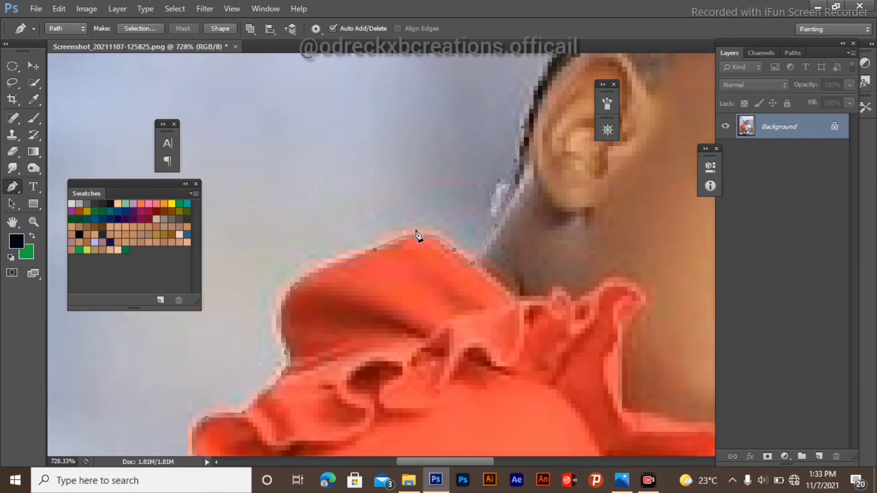
scroll(388, 247, down, 1)
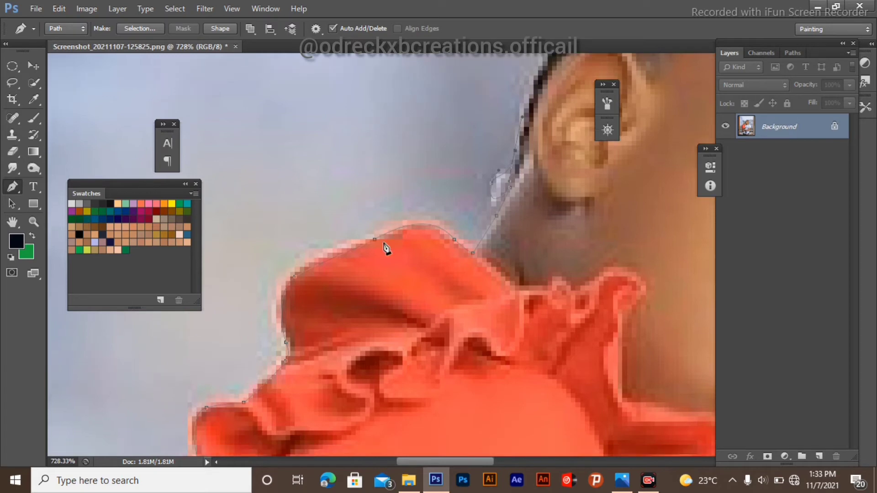
scroll(496, 211, up, 4)
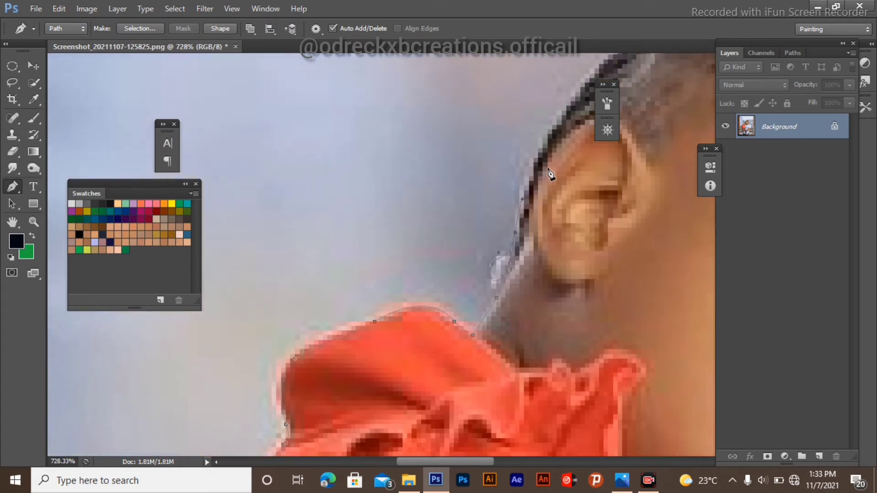
scroll(504, 239, down, 4)
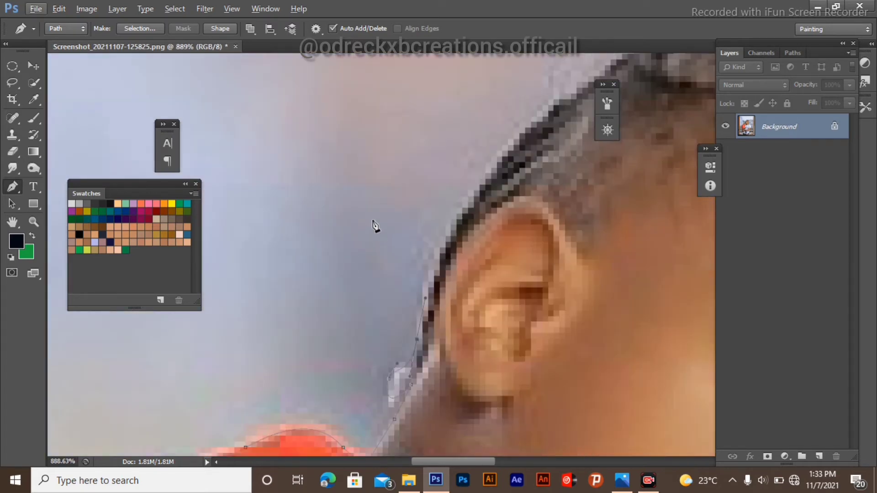
scroll(389, 197, down, 1)
scroll(372, 231, up, 2)
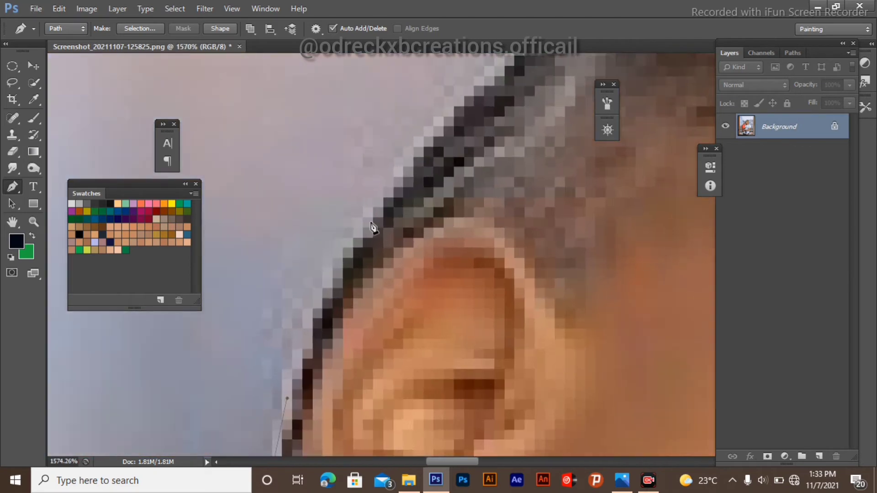
scroll(350, 251, up, 1)
scroll(363, 241, down, 2)
scroll(353, 257, up, 2)
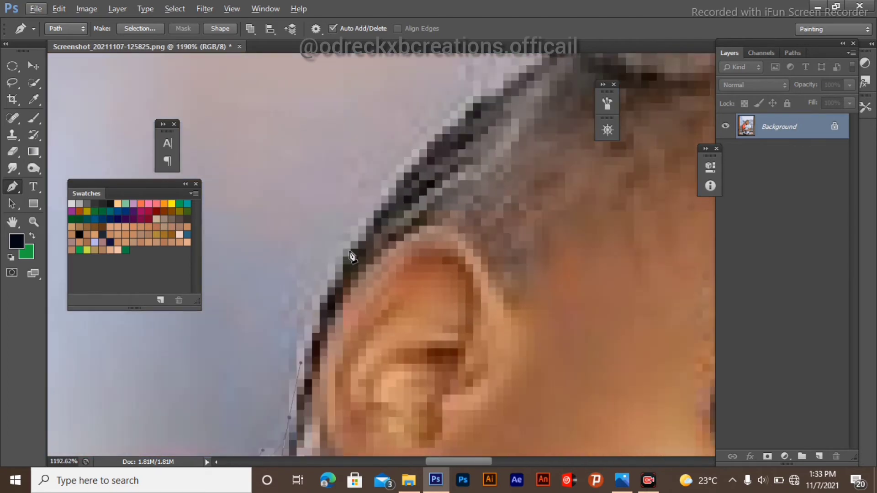
drag(350, 250, 377, 219)
Step: Continue the path with a curved anchor along the top edge of the girl's hair
scroll(411, 137, down, 2)
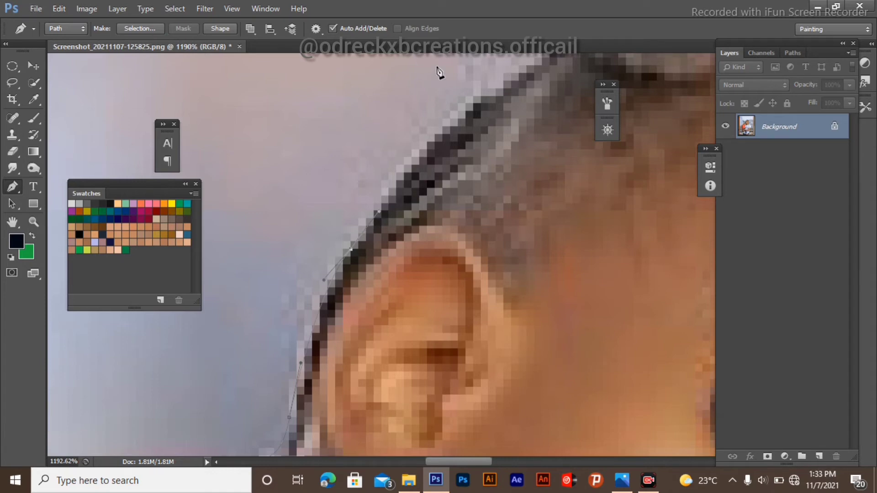
scroll(465, 108, up, 2)
scroll(432, 174, down, 2)
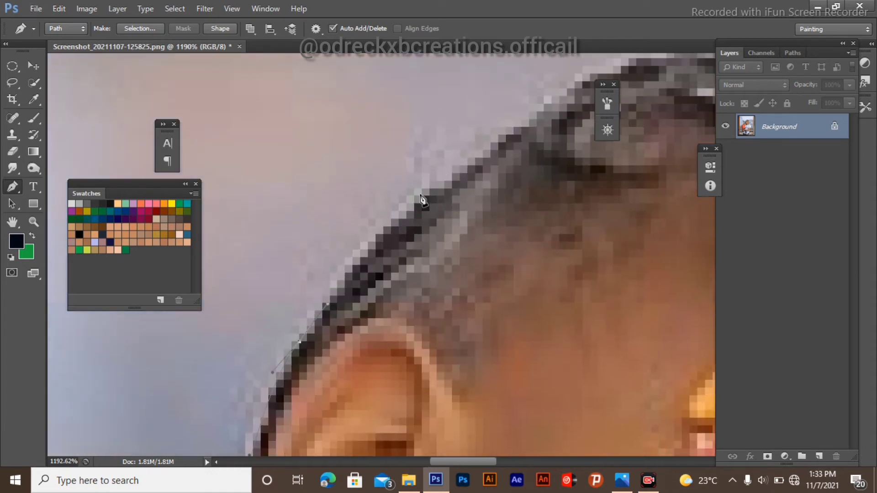
scroll(366, 245, up, 2)
scroll(369, 253, down, 2)
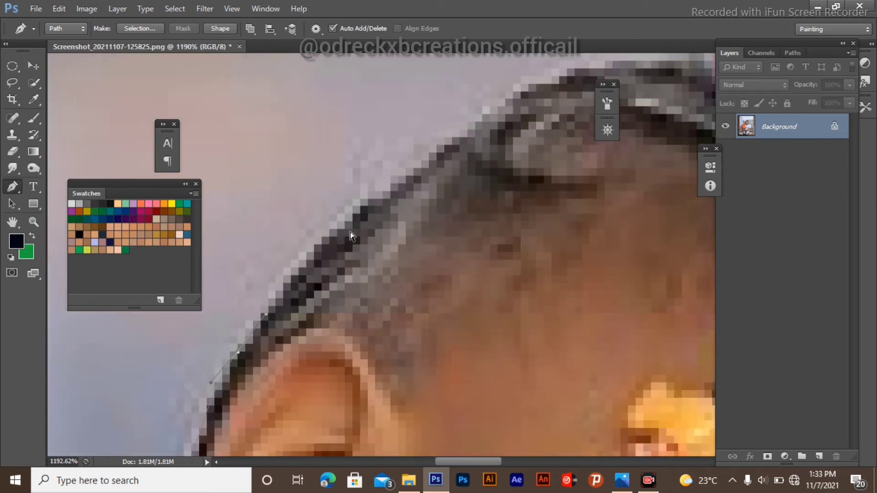
scroll(352, 235, up, 2)
drag(350, 213, 387, 179)
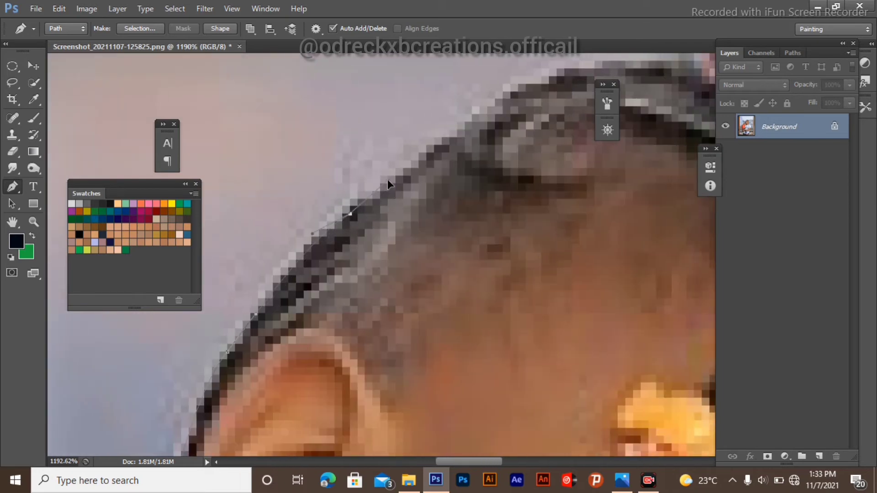
Step: Trace anchors down past the man's ear and along his neck and shirt shoulder
scroll(386, 187, down, 2)
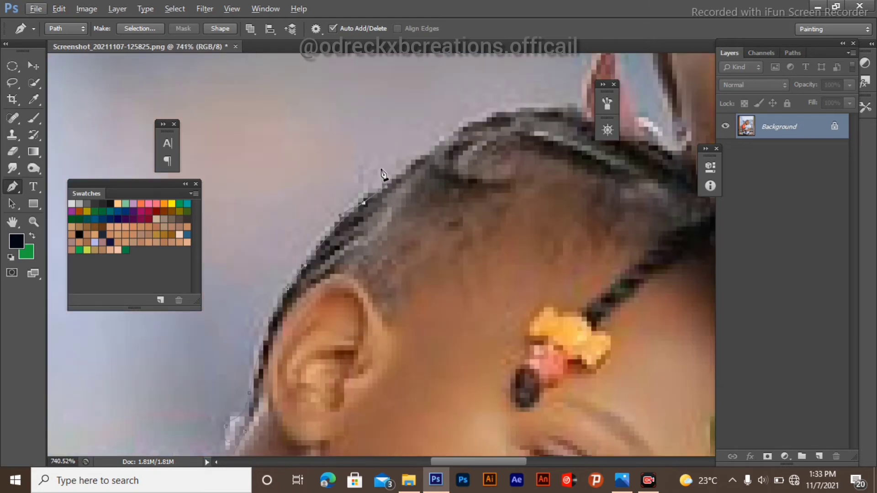
scroll(383, 173, down, 5)
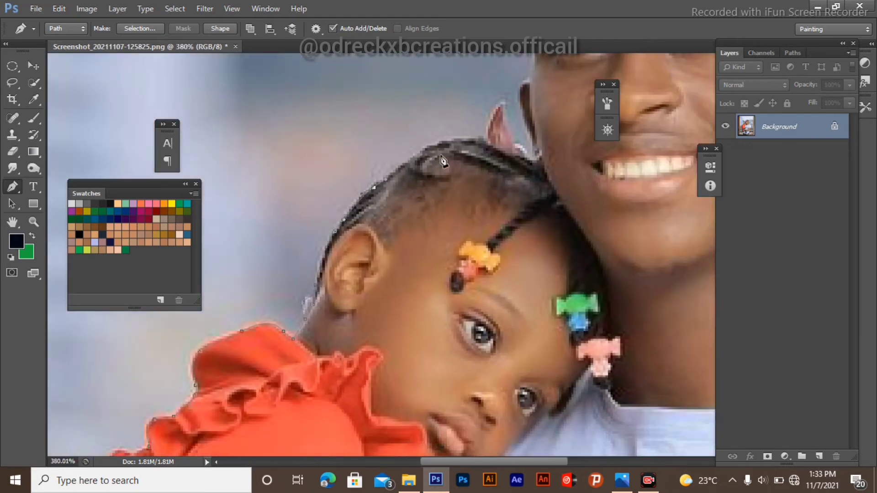
scroll(441, 158, up, 4)
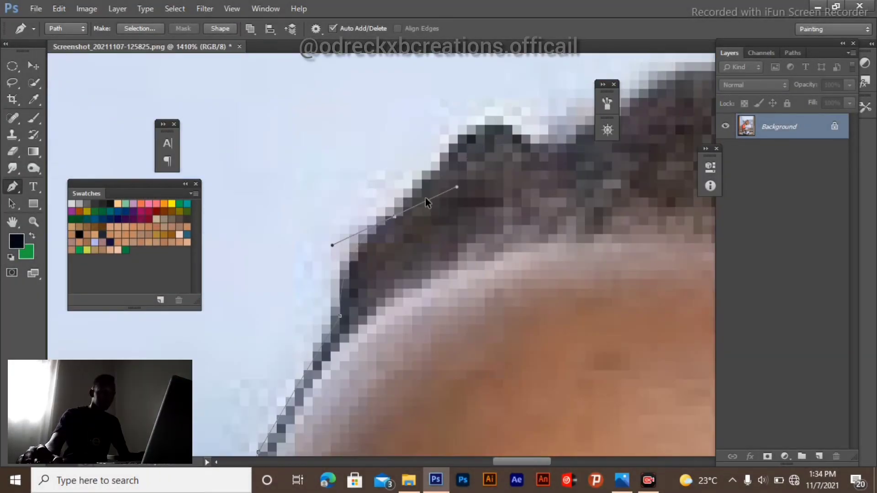
scroll(536, 251, up, 6)
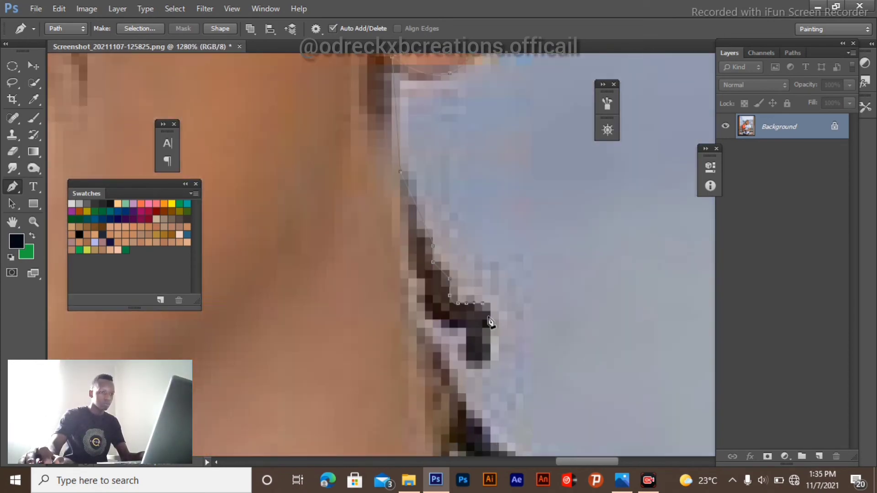
scroll(491, 323, down, 3)
click(554, 207)
drag(454, 274, 456, 337)
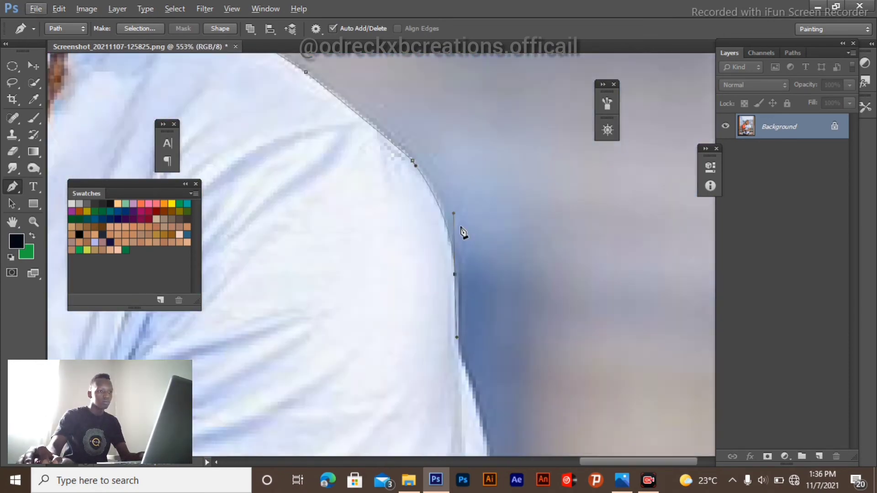
Step: Continue placing anchor points around the outline of the man's arm and body
scroll(464, 233, up, 3)
drag(480, 231, 445, 407)
click(497, 306)
scroll(484, 292, down, 3)
click(379, 325)
scroll(378, 325, down, 3)
click(383, 320)
scroll(386, 341, up, 3)
scroll(452, 311, down, 3)
click(454, 215)
click(372, 333)
click(327, 376)
click(468, 333)
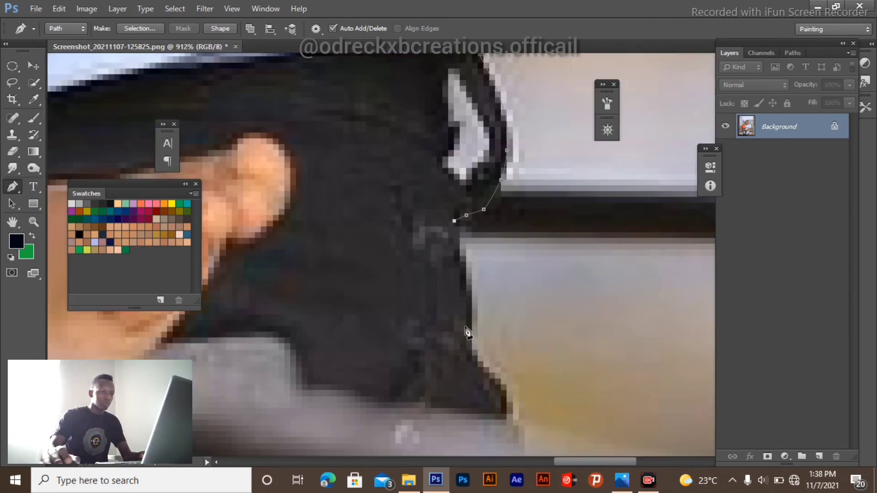
Step: Extend the path around the lower outline of the figures
scroll(468, 333, down, 10)
scroll(259, 320, up, 10)
click(384, 346)
scroll(446, 220, up, 3)
drag(442, 256, 443, 238)
scroll(476, 386, up, 5)
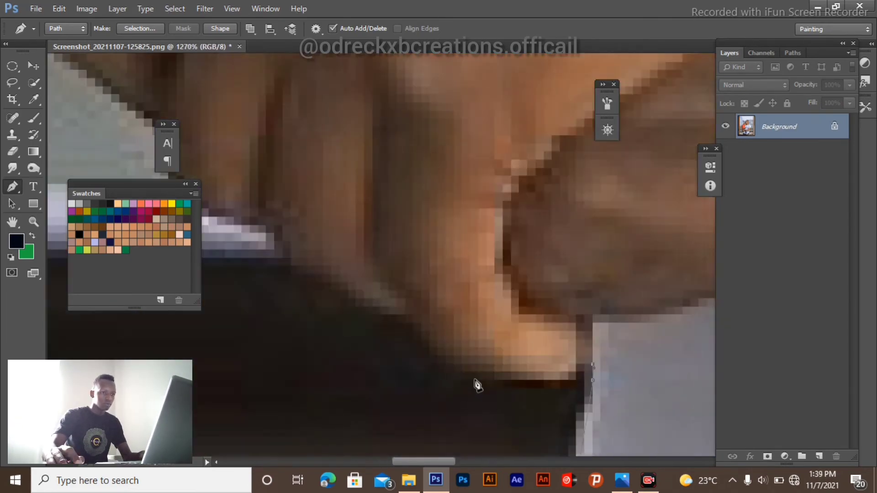
Step: Finish the last segments and close the path at its starting anchor on the girl's arm
click(527, 370)
drag(399, 305, 396, 253)
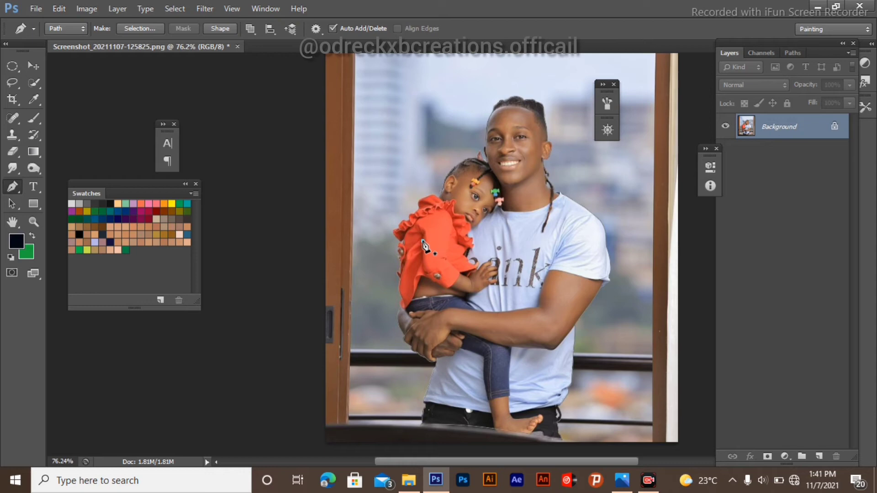
click(423, 241)
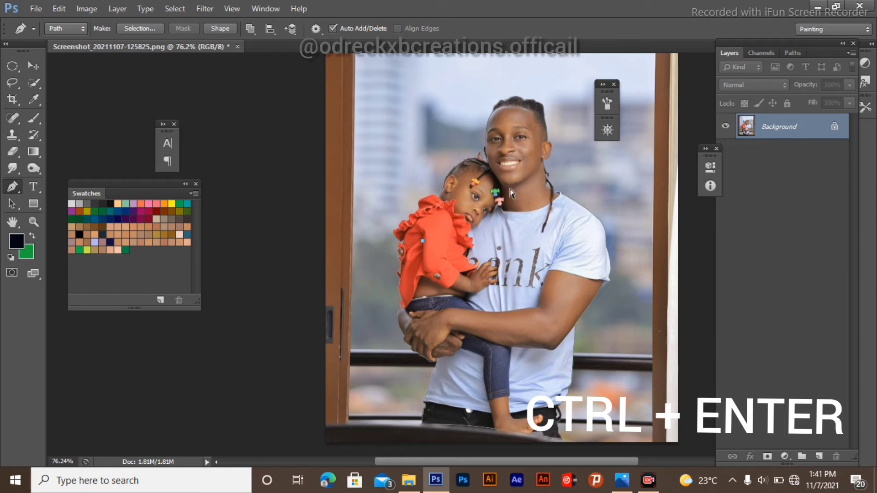
Step: Load the closed path as a selection, then undo it
key(ctrl+Return)
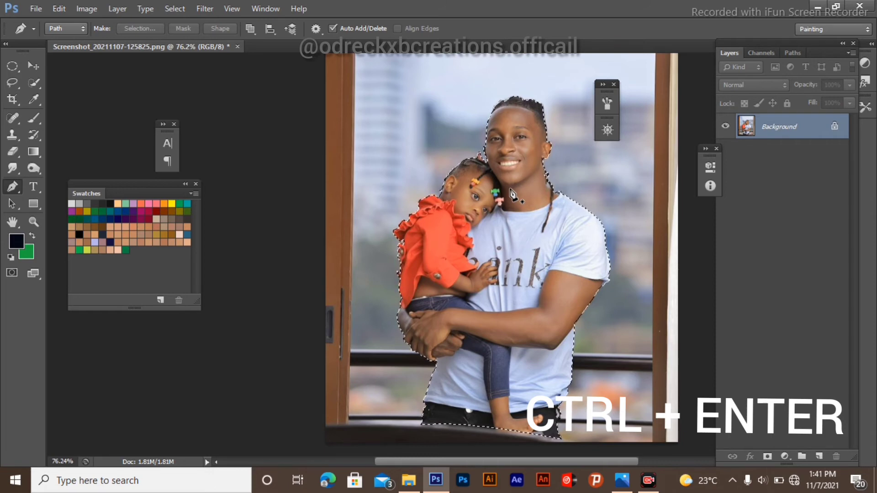
key(ctrl+z)
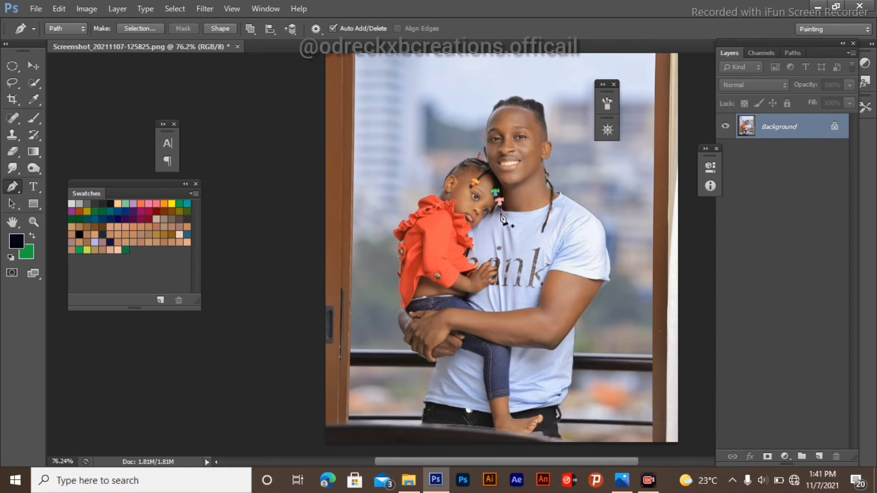
Step: Make a selection from the path with a 0 pixel feather radius, then deselect it
right_click(499, 215)
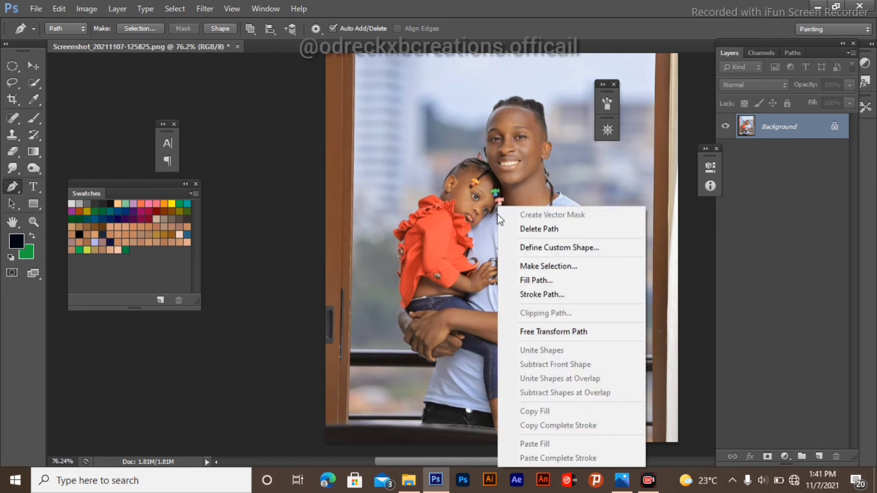
click(544, 267)
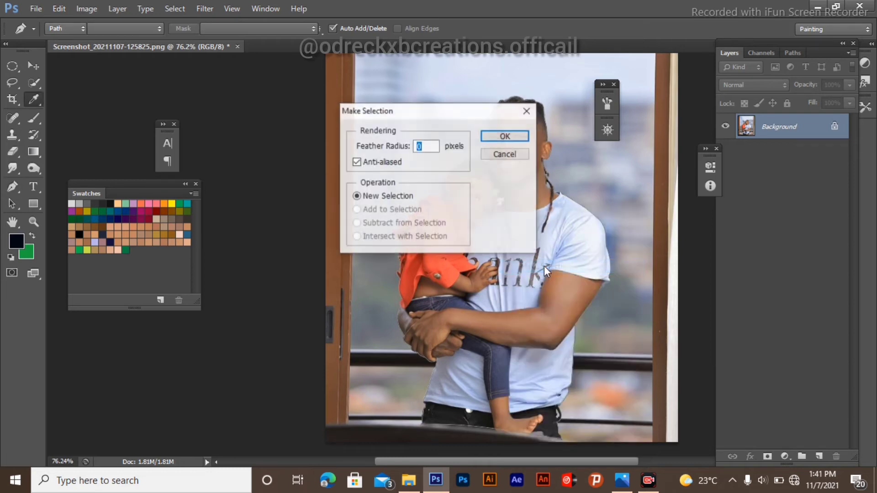
click(514, 135)
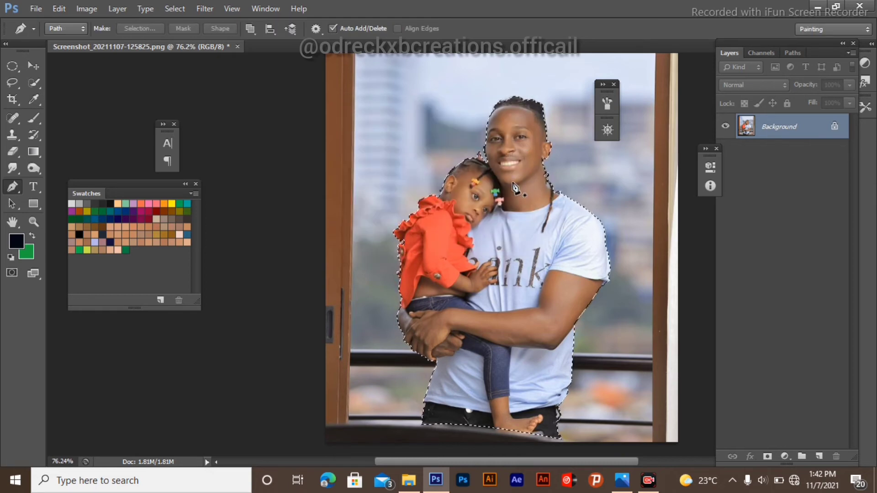
key(ctrl+d)
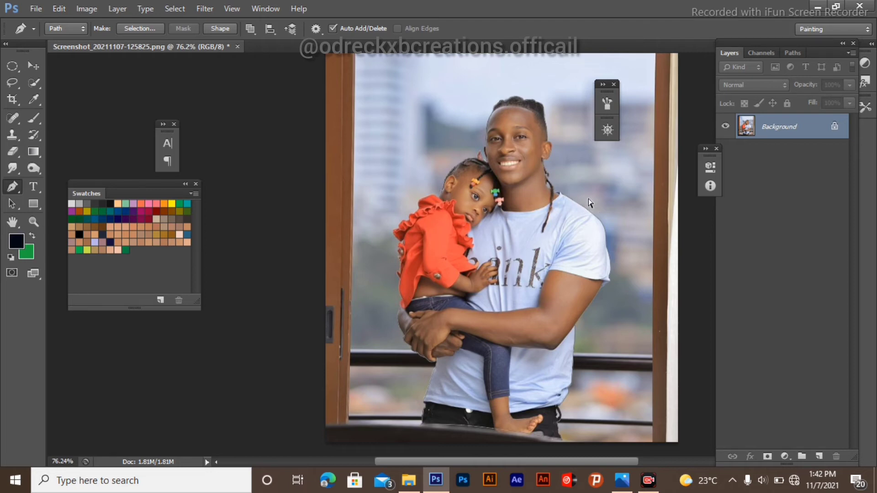
Step: Load the path as a selection and copy the selected figures onto a new layer
key(ctrl+Return)
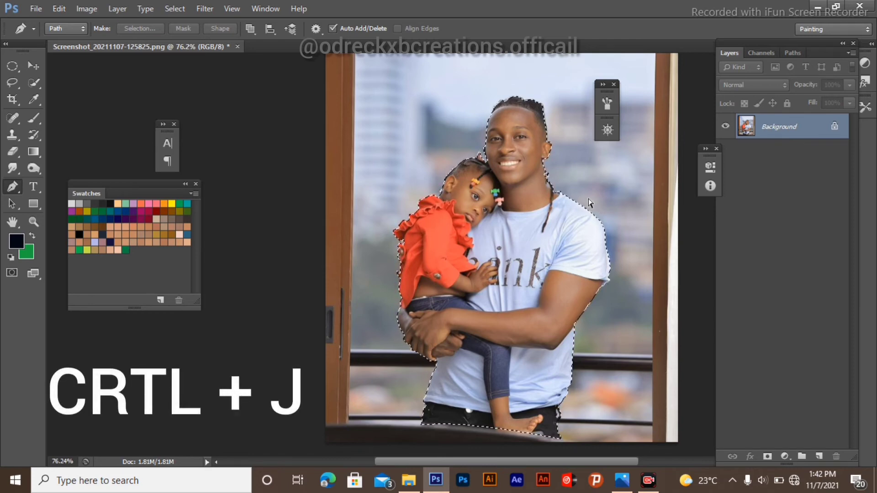
key(ctrl+j)
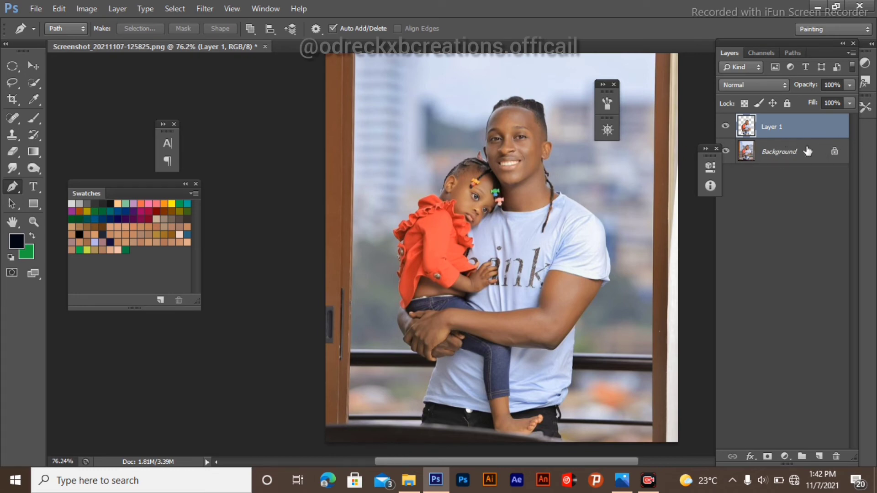
Step: Hide the Background layer so only the cut-out figures on Layer 1 remain visible
click(726, 152)
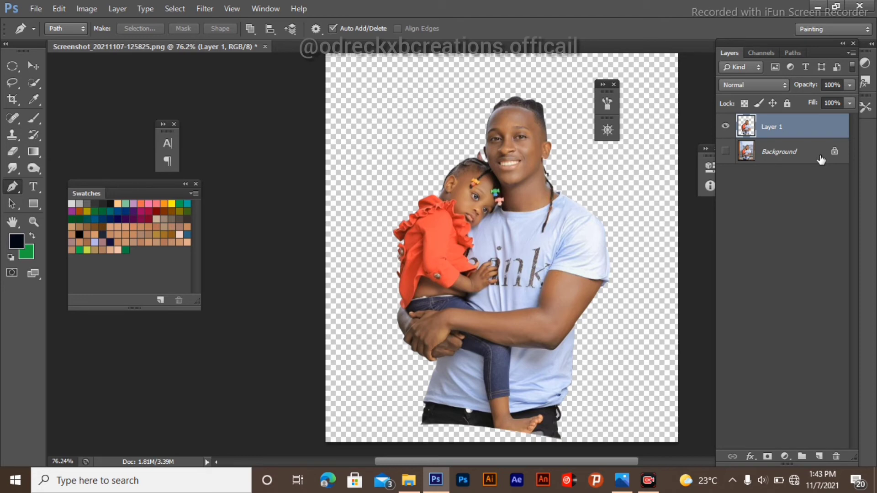
click(726, 127)
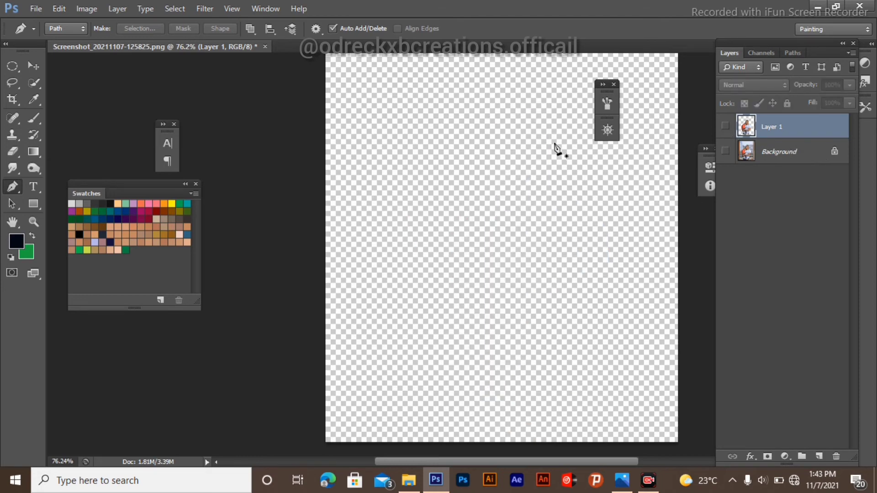
scroll(505, 221, down, 2)
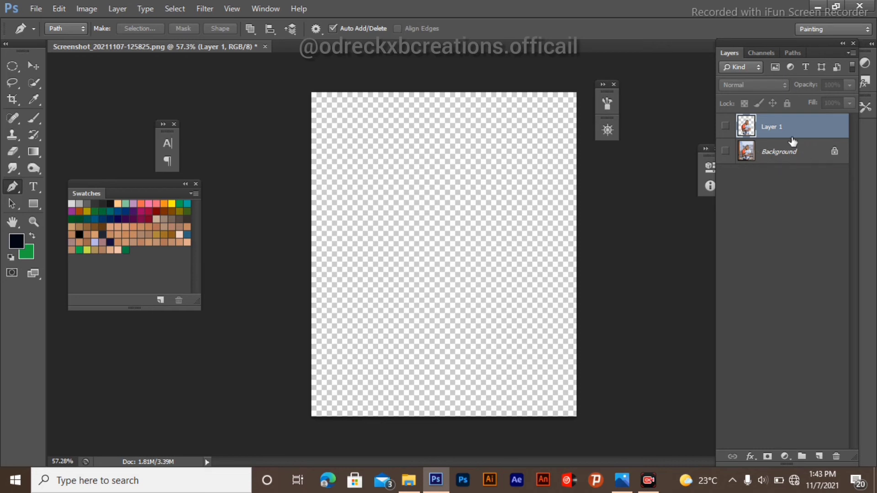
click(726, 153)
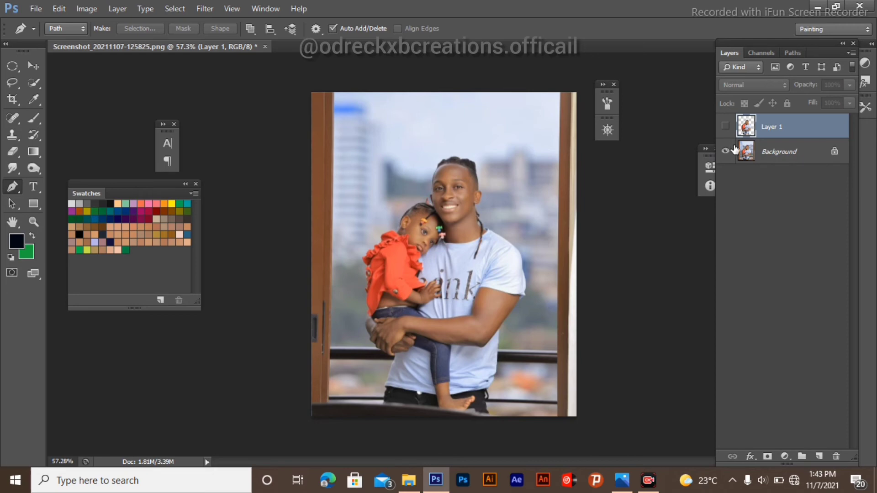
click(726, 152)
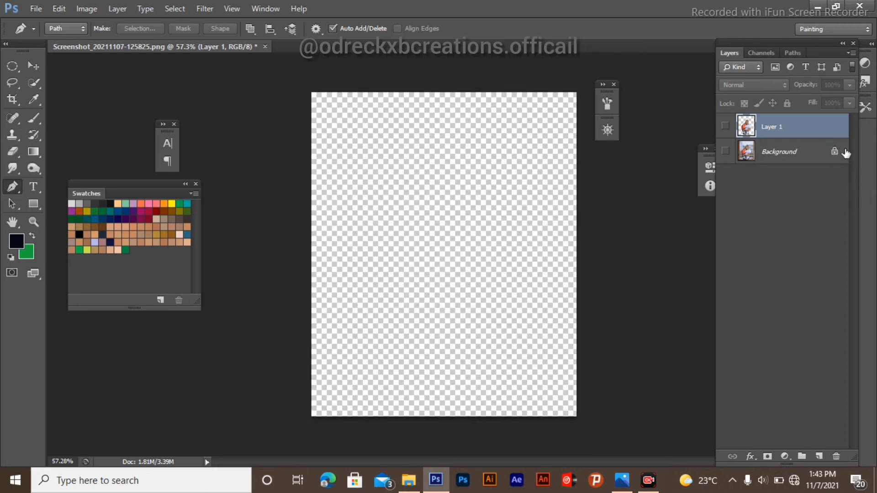
click(727, 127)
Step: Zoom around the cut-out to inspect its edges around the heads and shoulders
scroll(434, 276, up, 3)
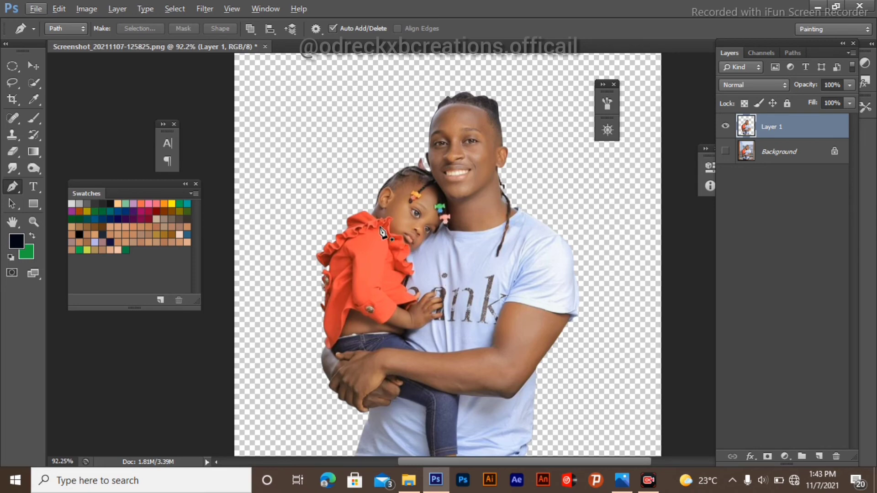
scroll(373, 196, up, 10)
scroll(425, 143, down, 5)
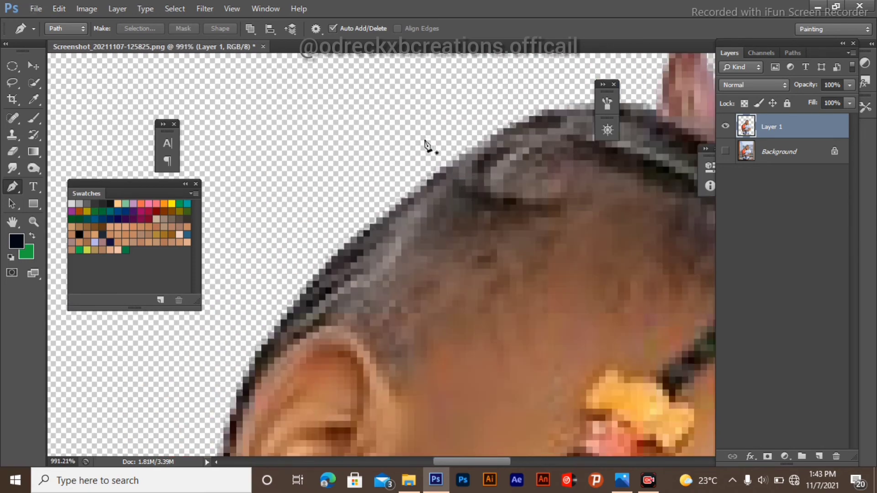
scroll(556, 209, up, 3)
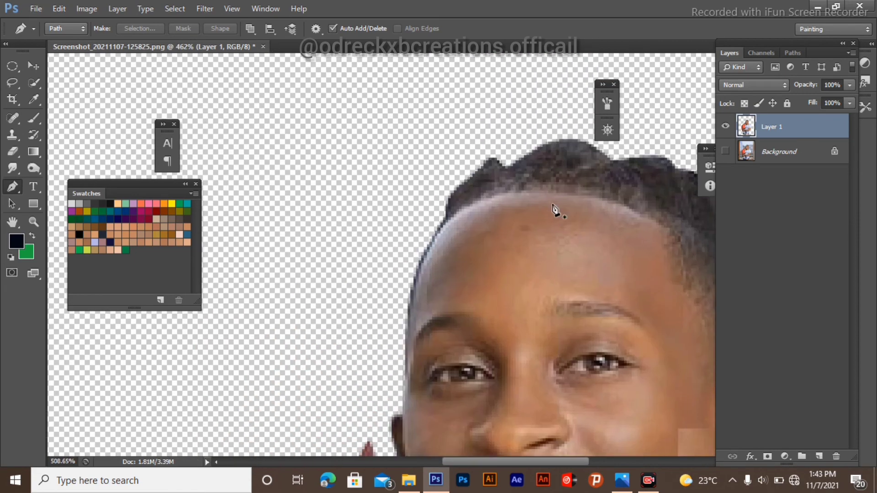
scroll(415, 122, down, 6)
scroll(434, 169, down, 3)
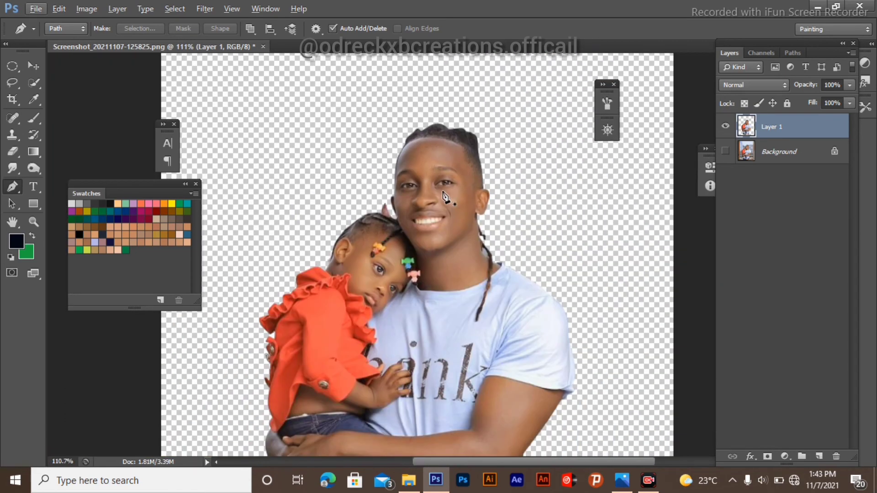
scroll(434, 169, down, 2)
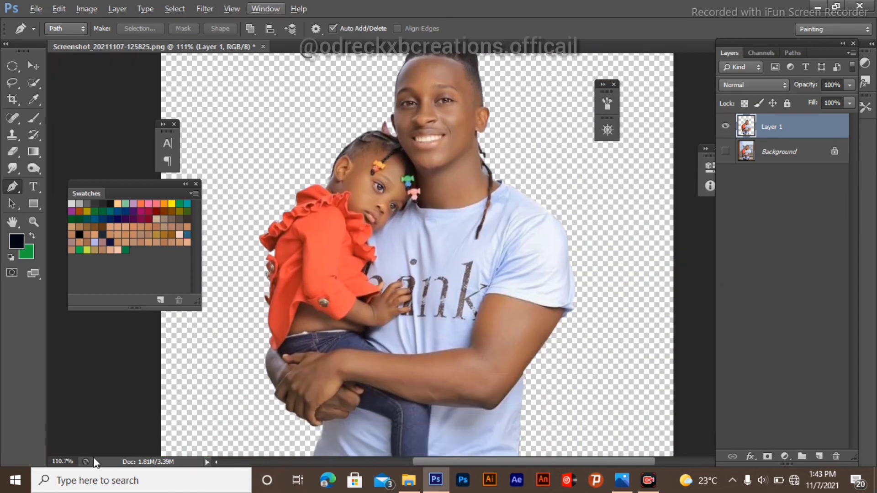
Step: Trace the leftover background gap between the man's neck and braid with the Pen tool, select it and delete it
scroll(443, 253, up, 4)
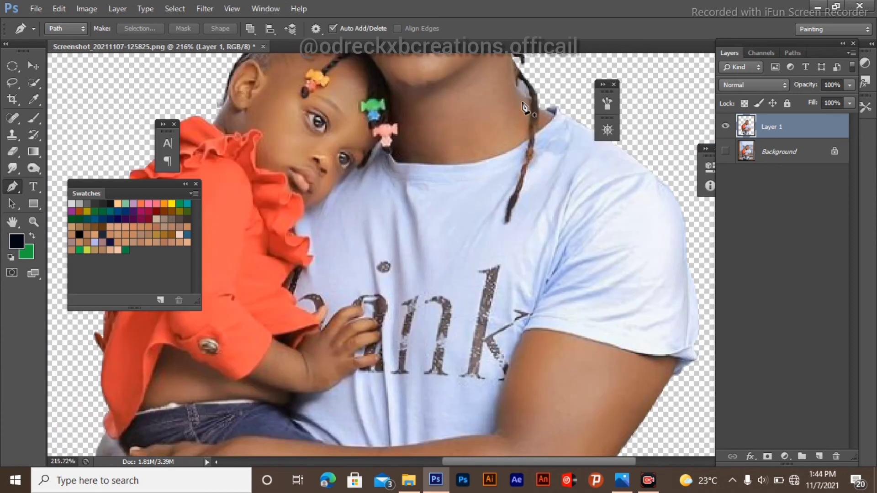
scroll(535, 137, up, 5)
scroll(533, 212, up, 9)
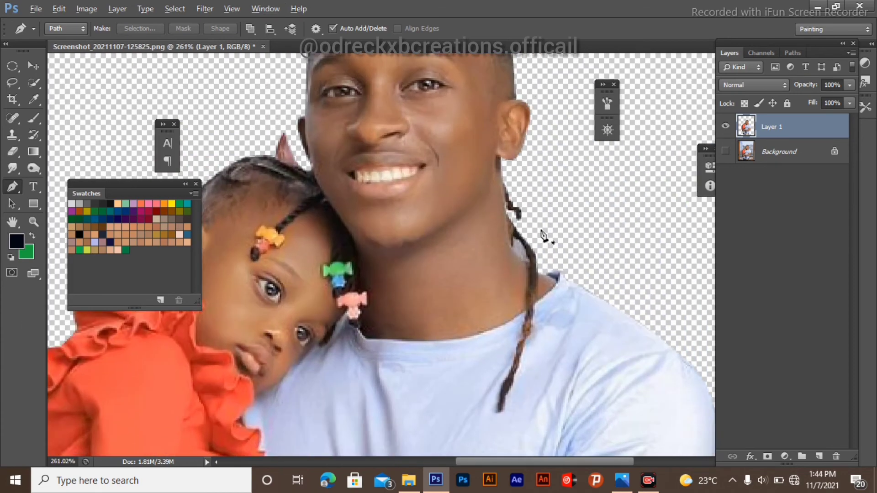
scroll(508, 287, up, 3)
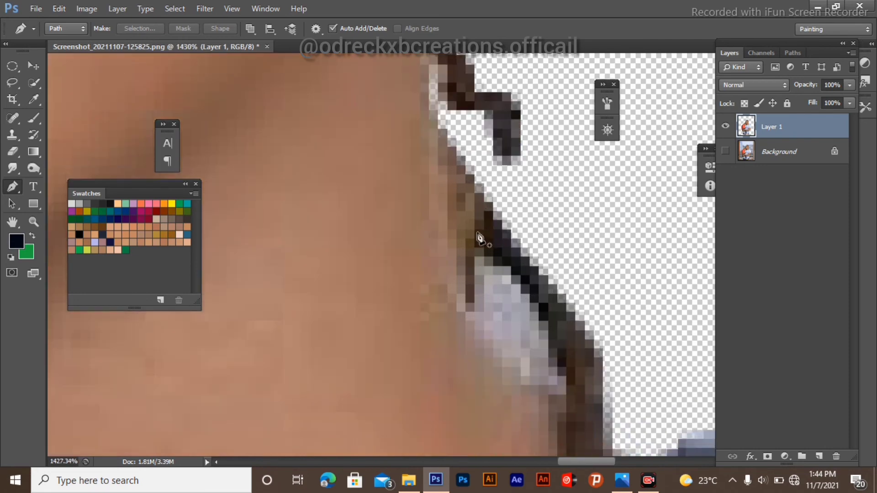
click(475, 217)
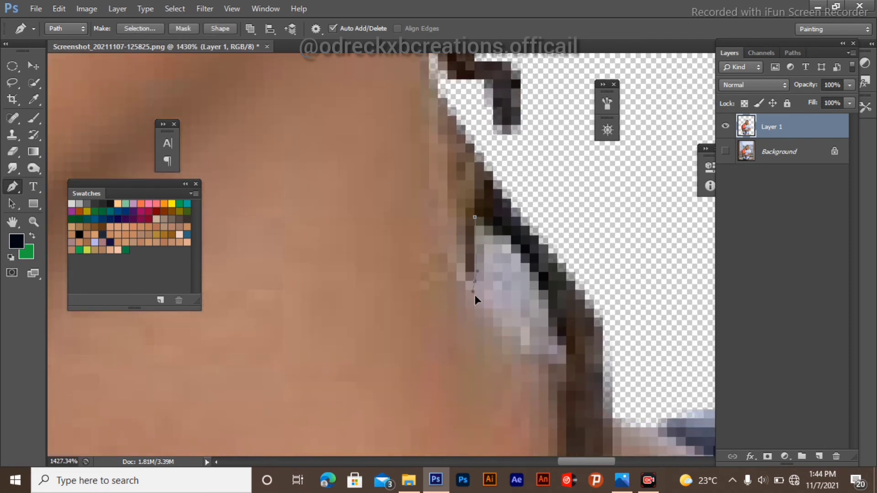
drag(475, 294, 475, 296)
click(466, 282)
drag(542, 358, 543, 359)
click(558, 354)
drag(548, 290, 531, 265)
click(484, 226)
click(475, 219)
key(ctrl+Return)
key(Delete)
key(ctrl+d)
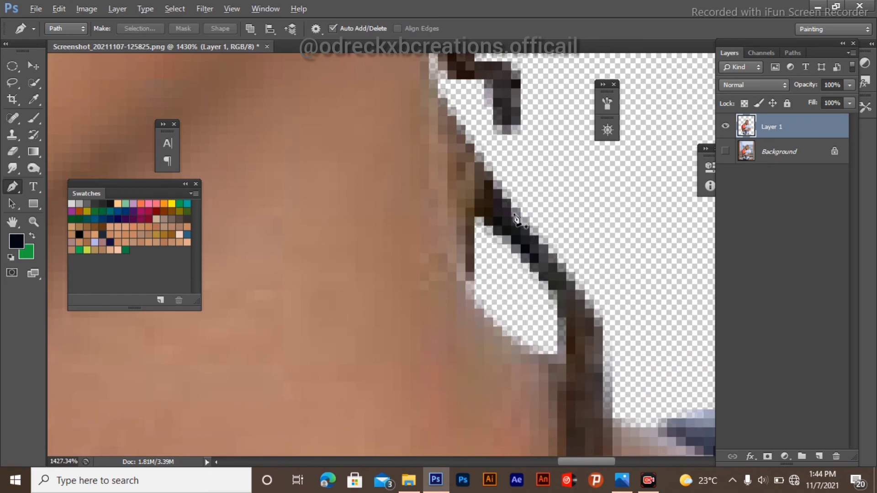
scroll(515, 218, down, 10)
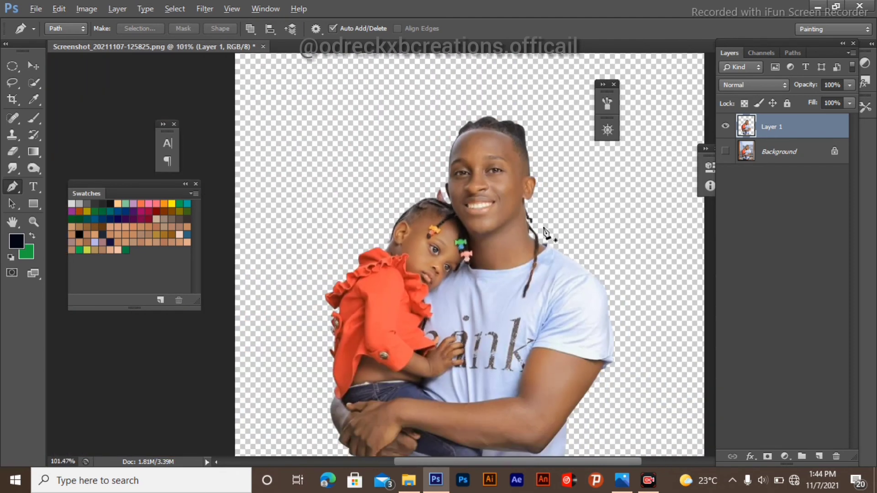
scroll(503, 218, down, 2)
scroll(507, 228, down, 3)
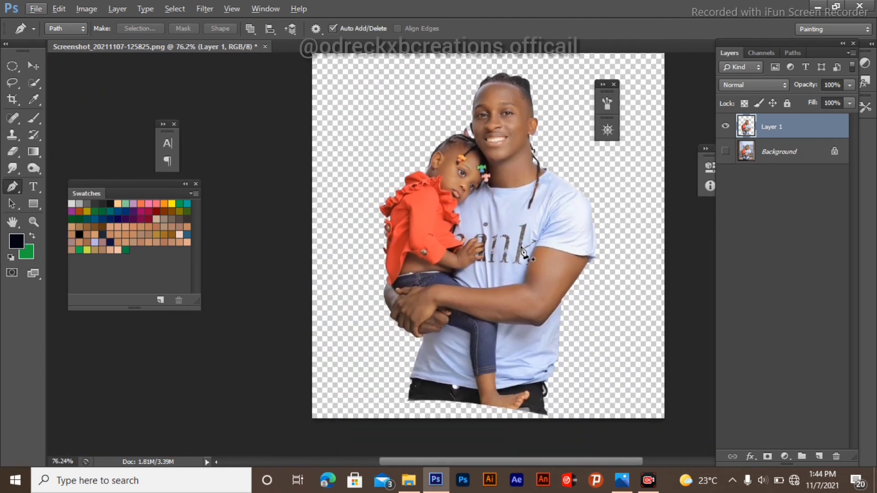
scroll(376, 295, up, 3)
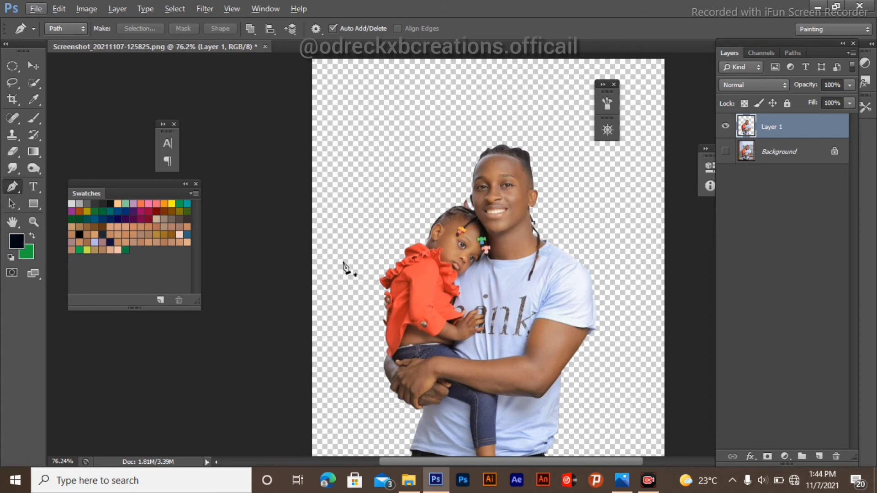
key(super+s)
key(super)
key(super)
Step: Rename Layer 1 to base layer
scroll(396, 254, down, 1)
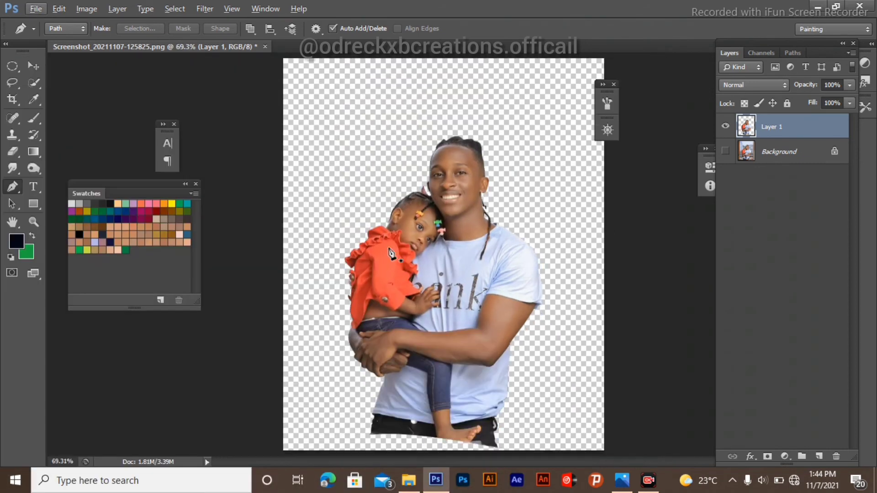
double_click(778, 126)
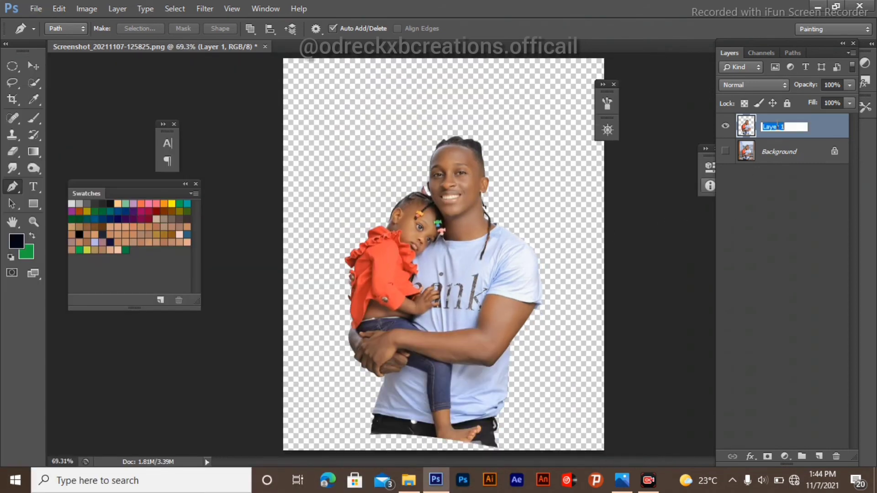
text(base l)
key(Return)
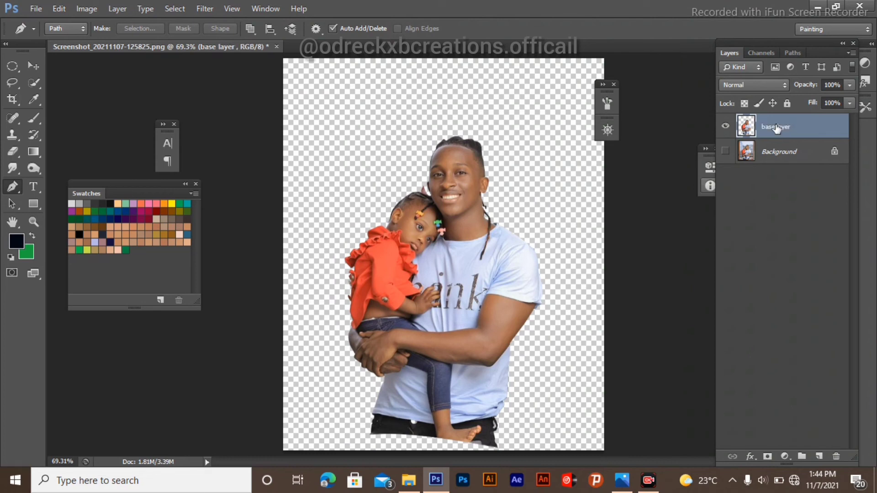
Step: Toggle the Background and base layer visibility to compare the cut-out with the original photo
scroll(488, 155, up, 1)
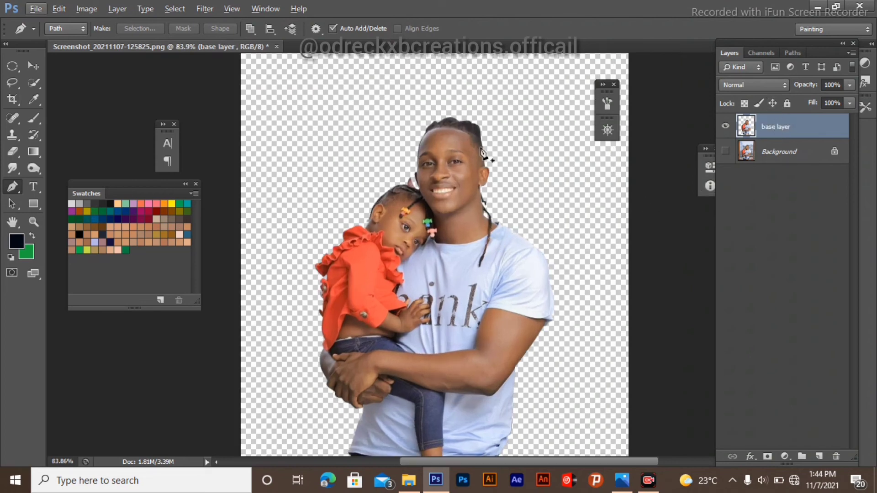
scroll(459, 134, down, 1)
scroll(460, 134, down, 1)
click(726, 151)
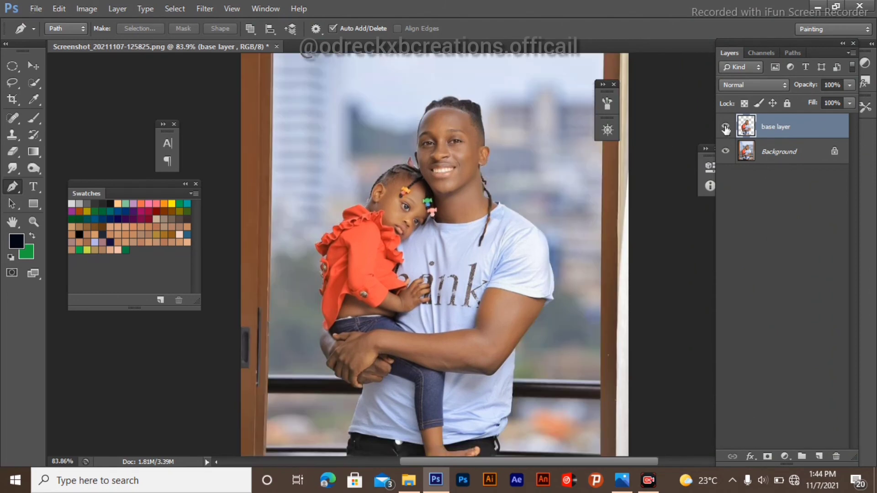
click(726, 126)
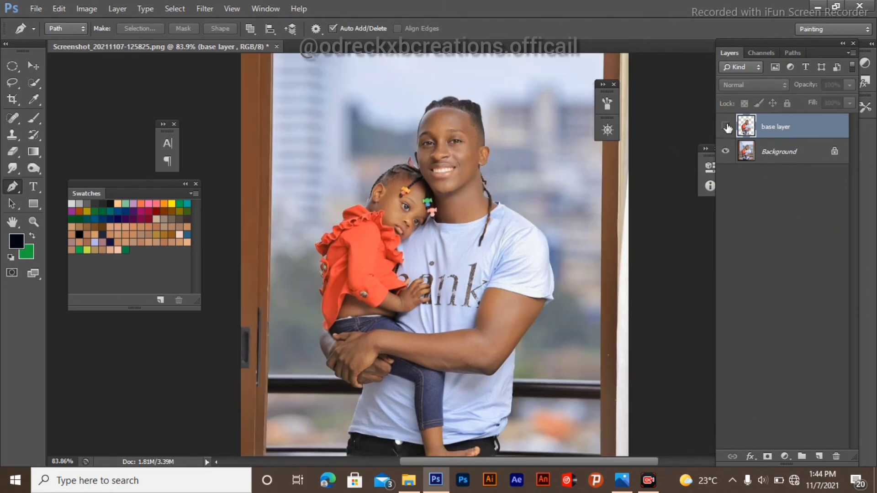
click(726, 126)
click(726, 127)
click(726, 152)
click(726, 127)
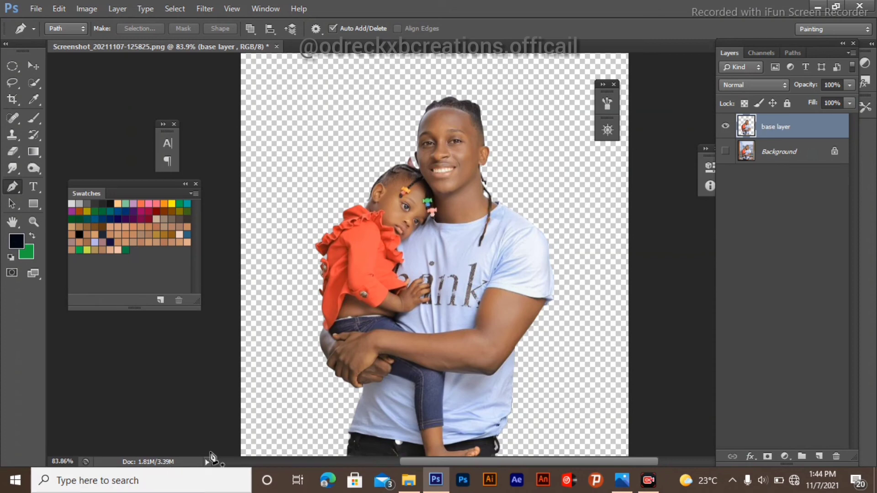
Step: Zoom in to inspect the cut-out's hair edges on the girl and the man
scroll(432, 288, down, 3)
scroll(431, 288, up, 3)
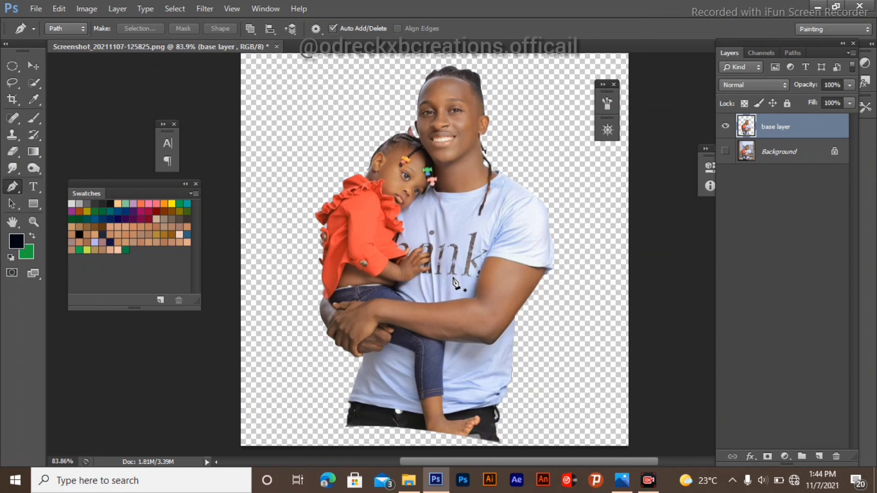
scroll(371, 258, up, 3)
scroll(414, 151, up, 8)
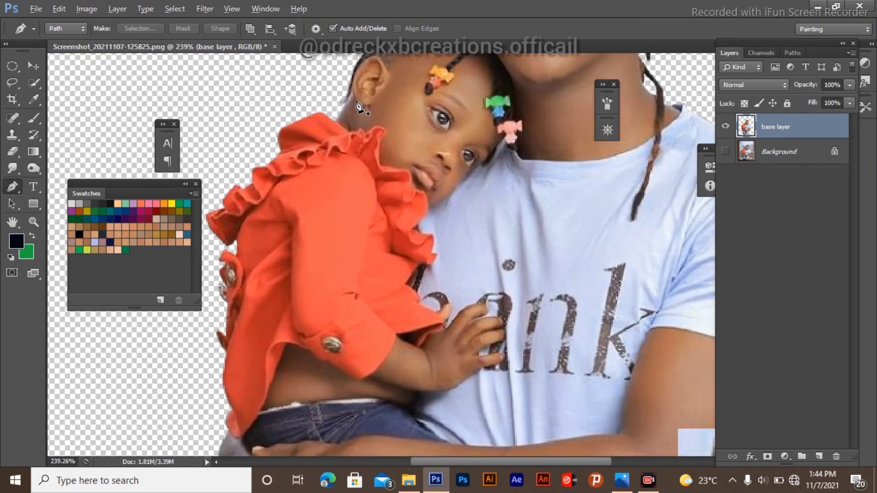
scroll(410, 130, up, 5)
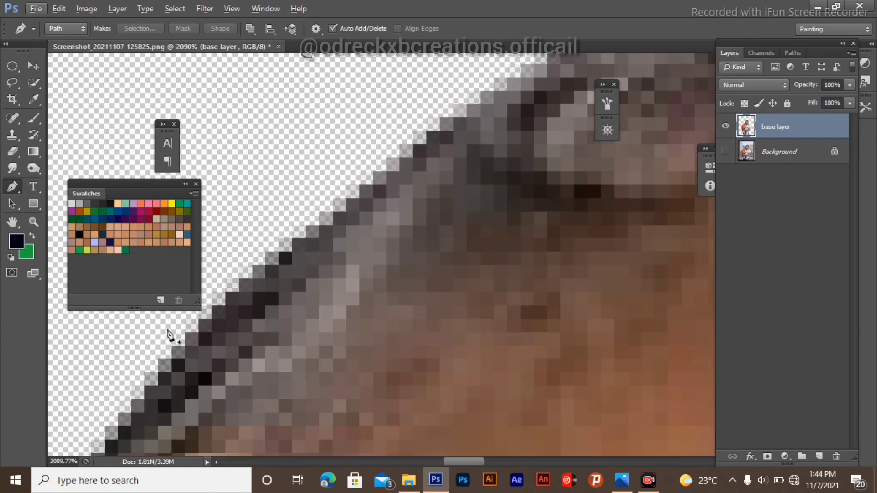
scroll(307, 237, down, 3)
scroll(307, 238, down, 3)
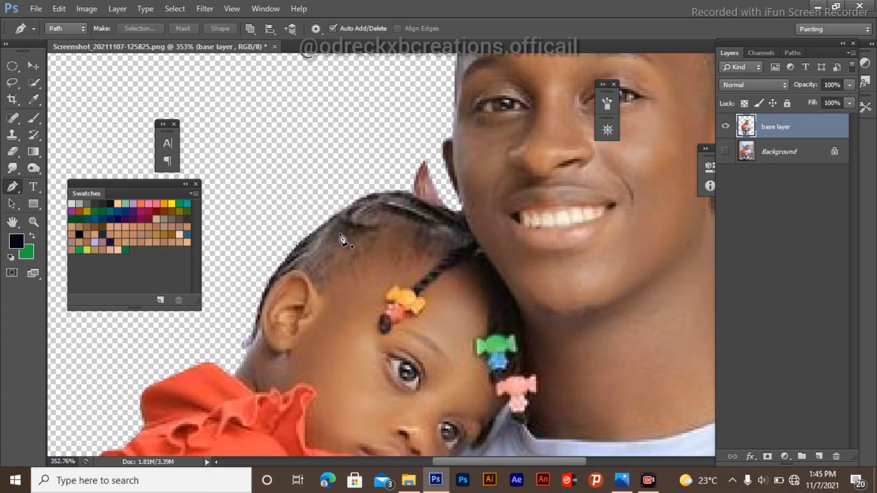
Step: Resample the image to a resolution of 300 pixels/inch through Image Size
click(103, 14)
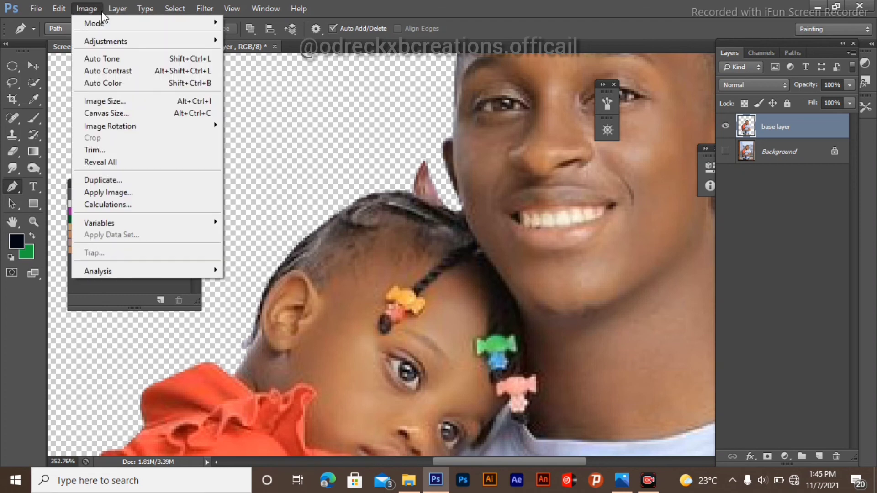
click(128, 104)
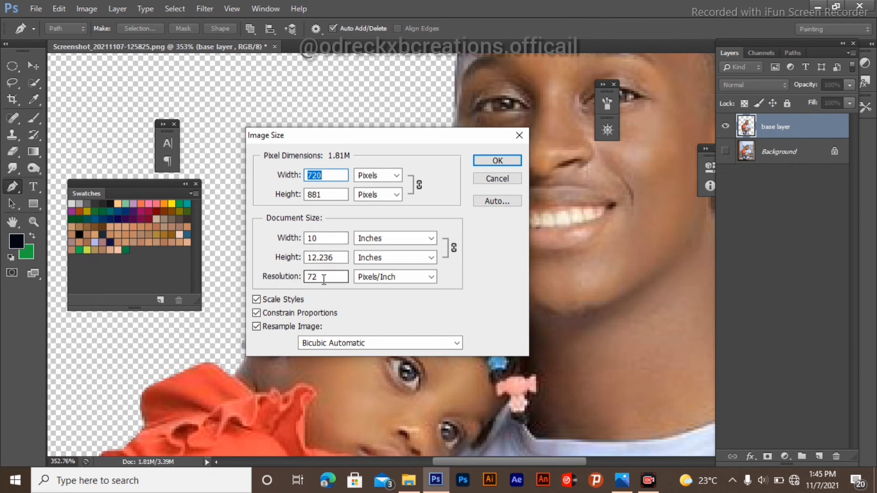
drag(325, 278, 303, 279)
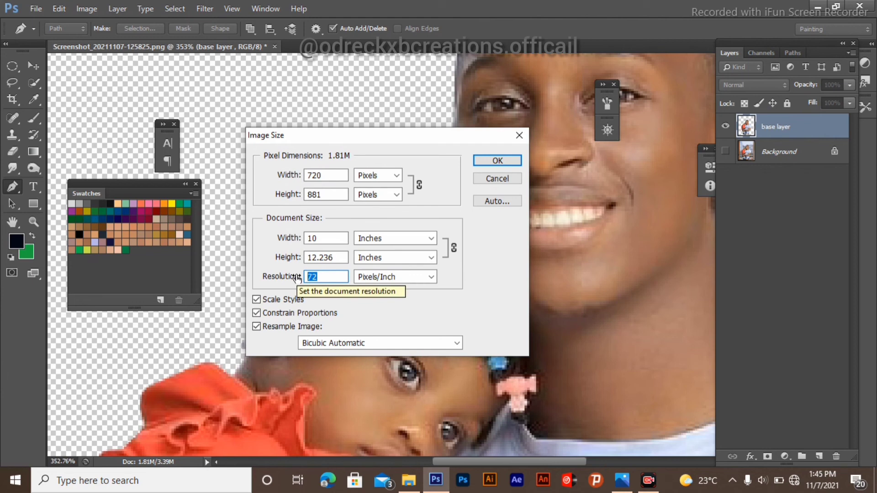
text(300)
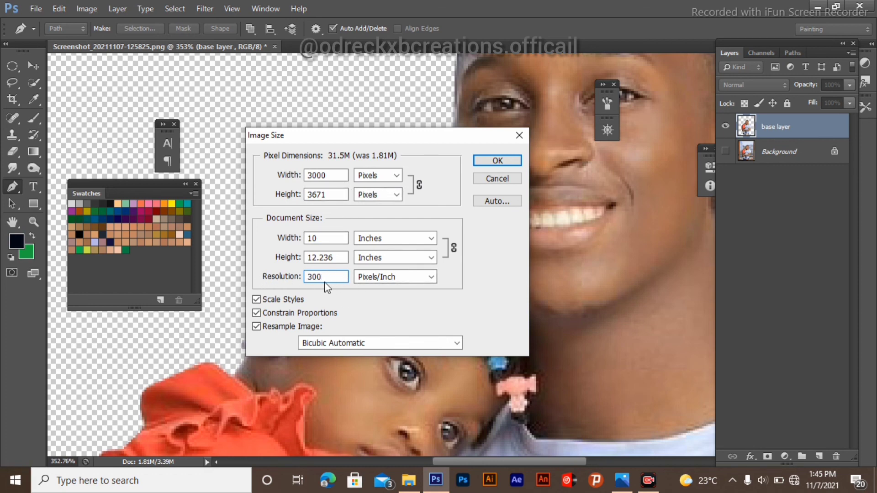
click(498, 161)
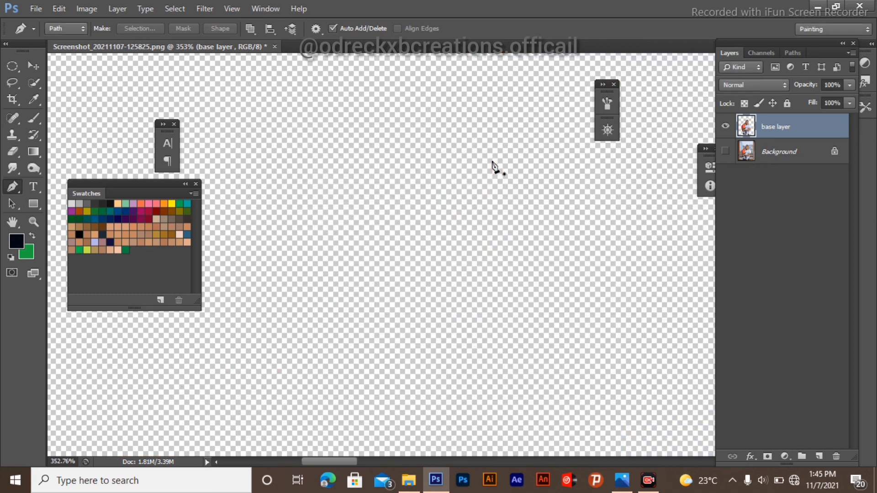
scroll(325, 190, down, 13)
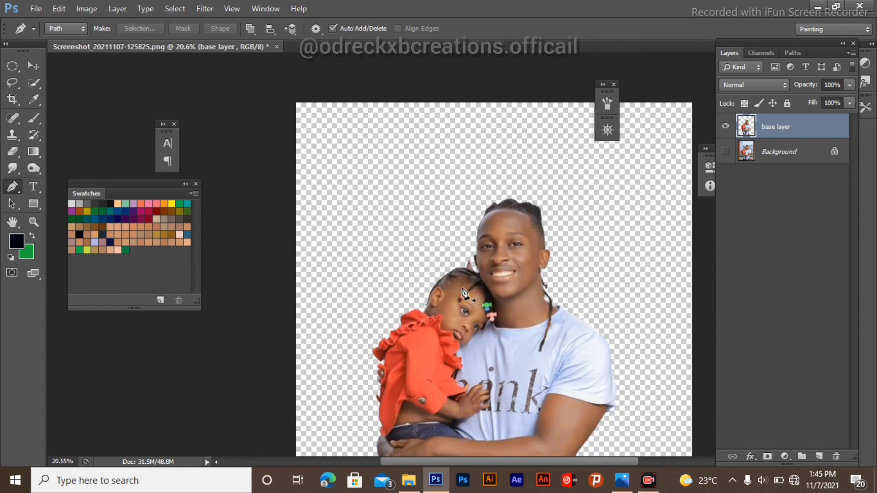
Step: Zoom in closely to examine the cut-out edge of the girl's hair where it meets the man's face
scroll(457, 280, up, 1)
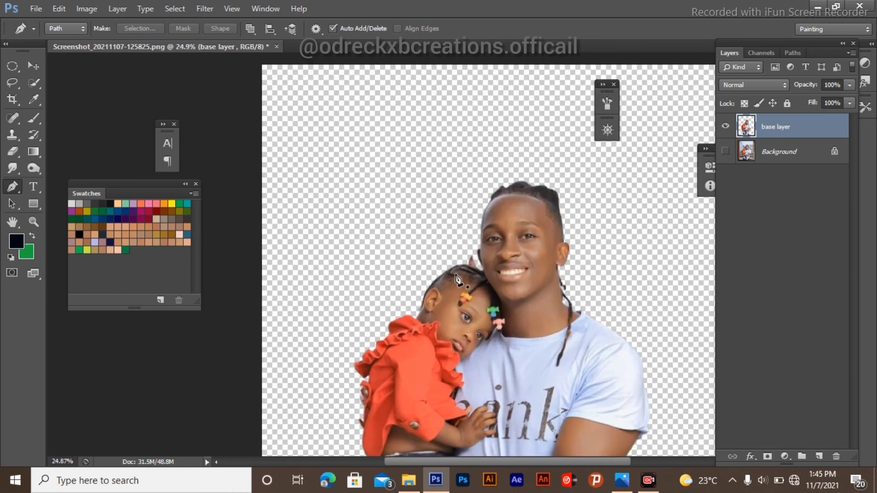
scroll(459, 274, up, 10)
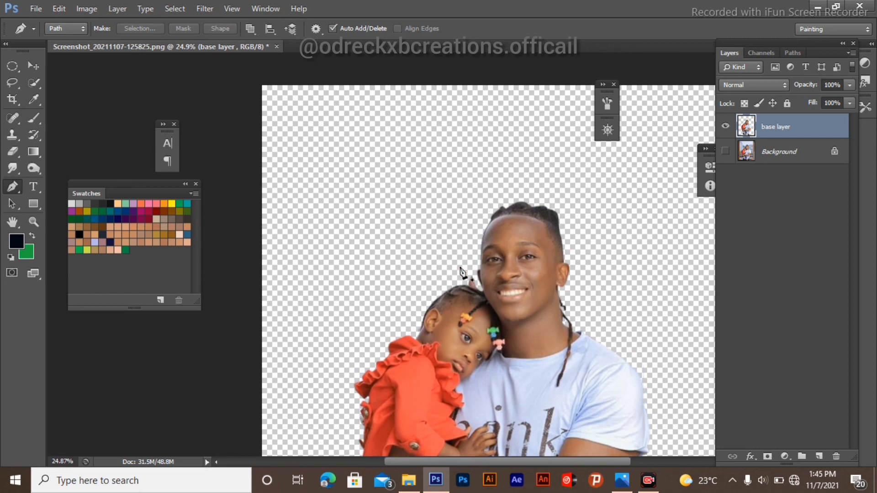
scroll(458, 288, up, 3)
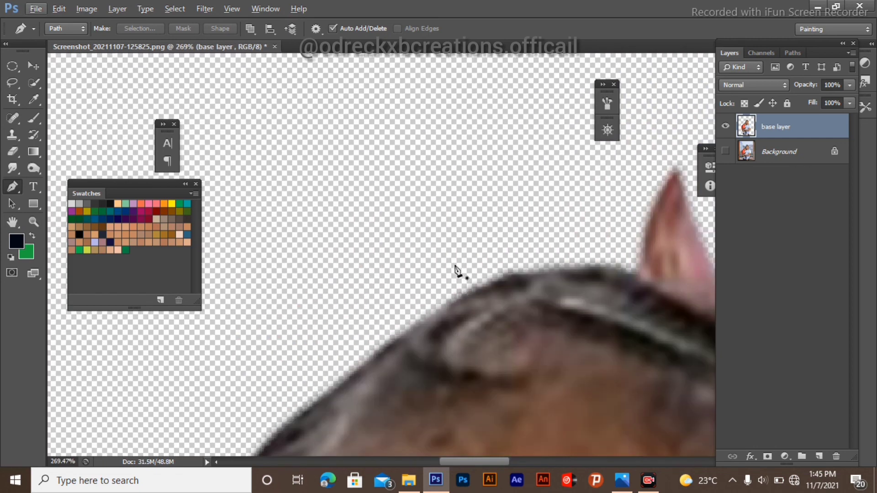
scroll(421, 187, down, 5)
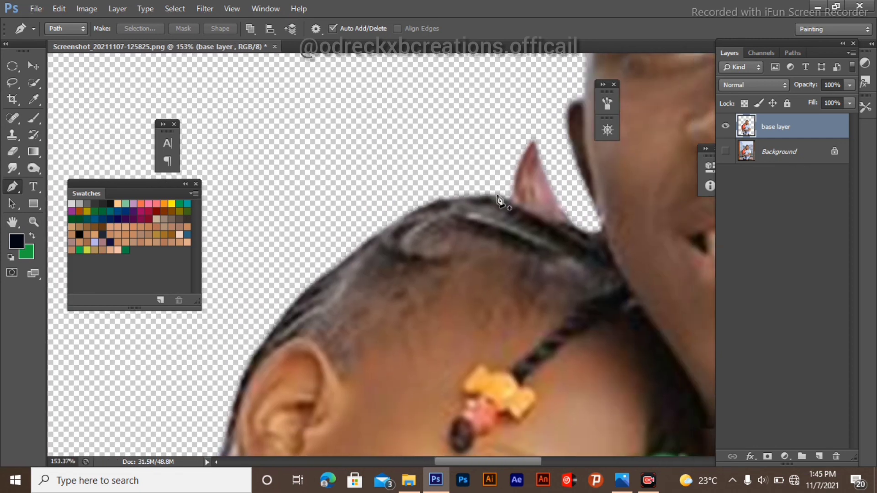
scroll(566, 224, up, 6)
scroll(462, 219, down, 3)
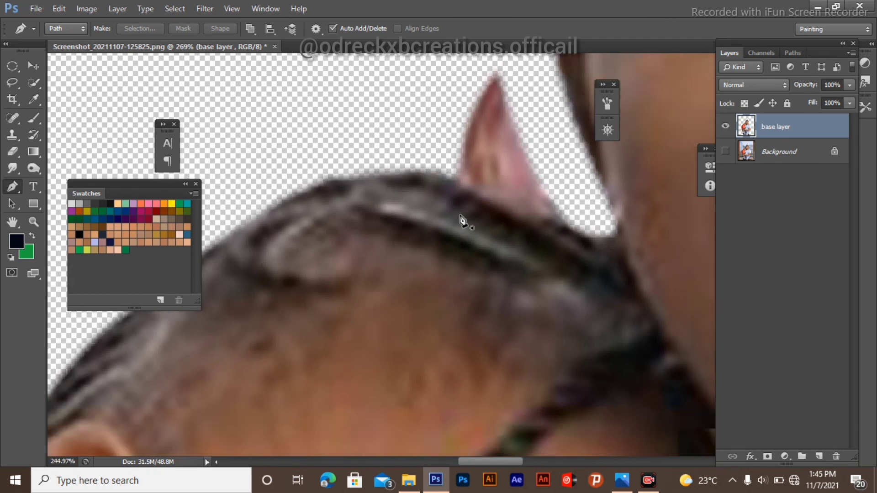
scroll(457, 211, down, 5)
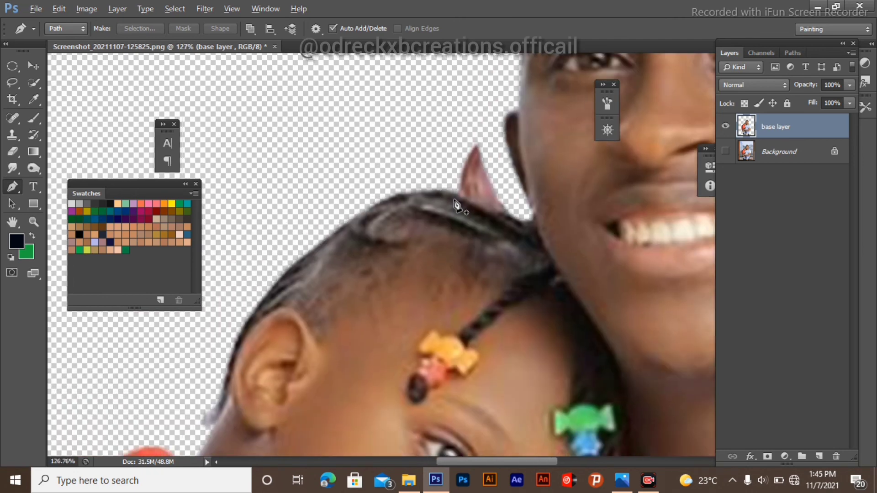
scroll(366, 233, down, 5)
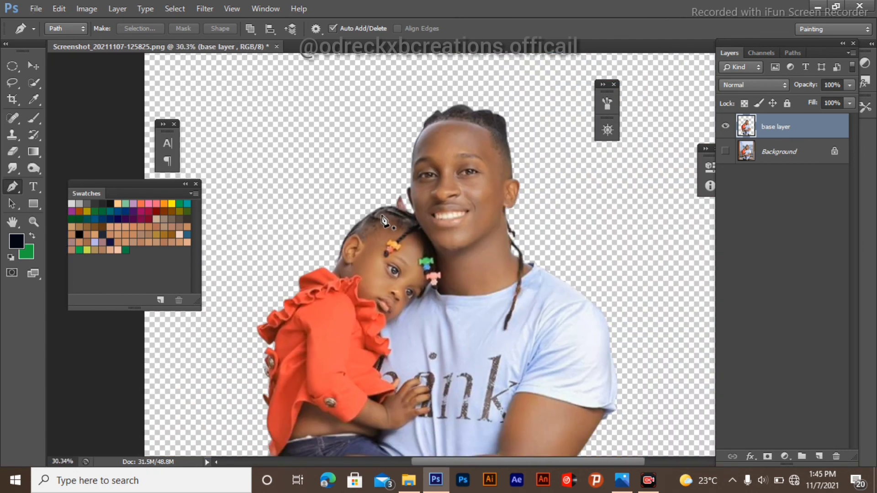
Step: Zoom in and back out to examine the edges of the girl's red dress and the whole cut-out
scroll(359, 206, down, 3)
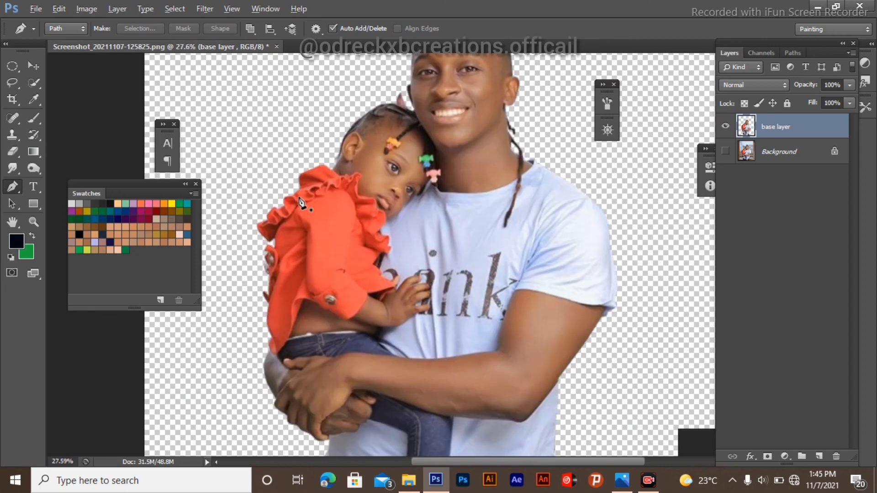
scroll(282, 259, up, 5)
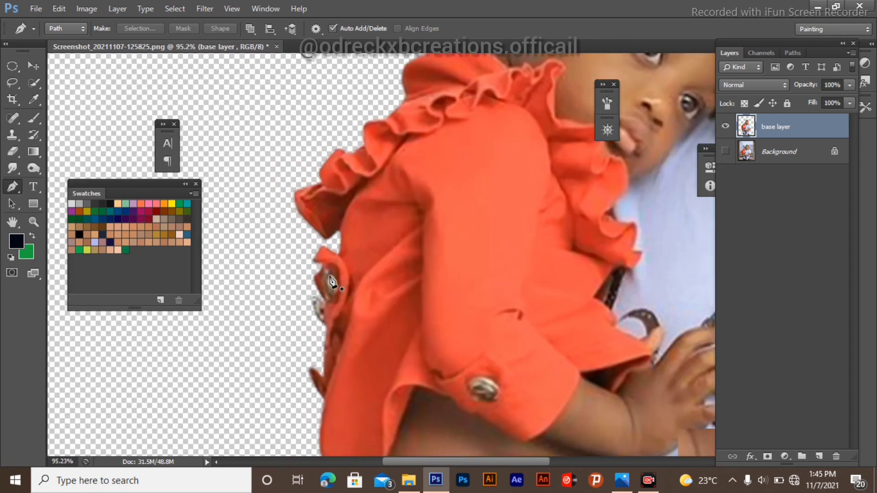
scroll(345, 229, down, 5)
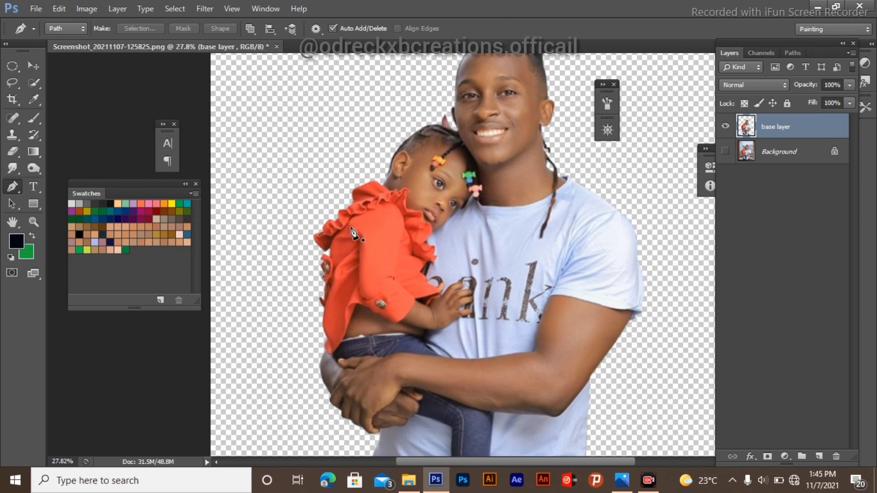
scroll(363, 237, down, 3)
scroll(365, 234, up, 2)
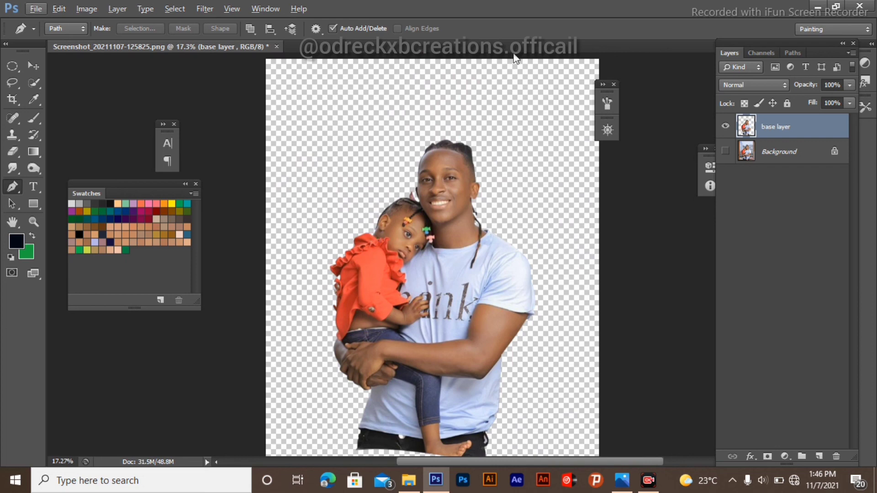
scroll(535, 121, down, 2)
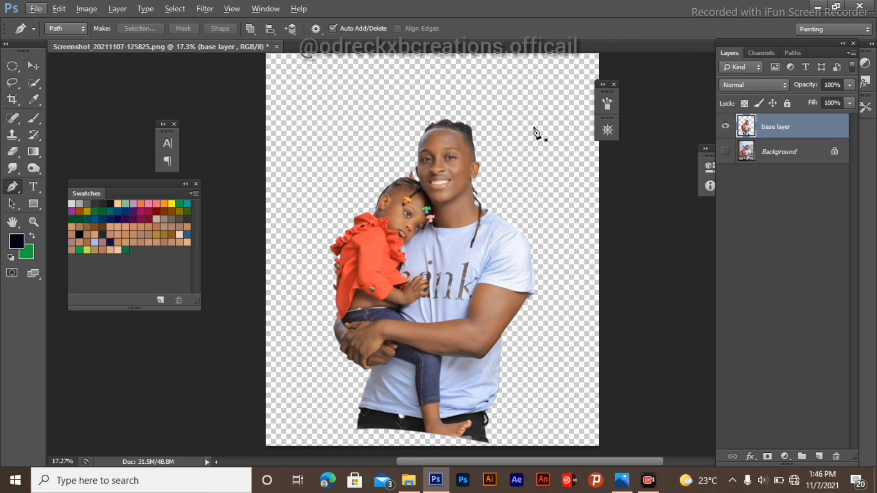
scroll(356, 181, down, 1)
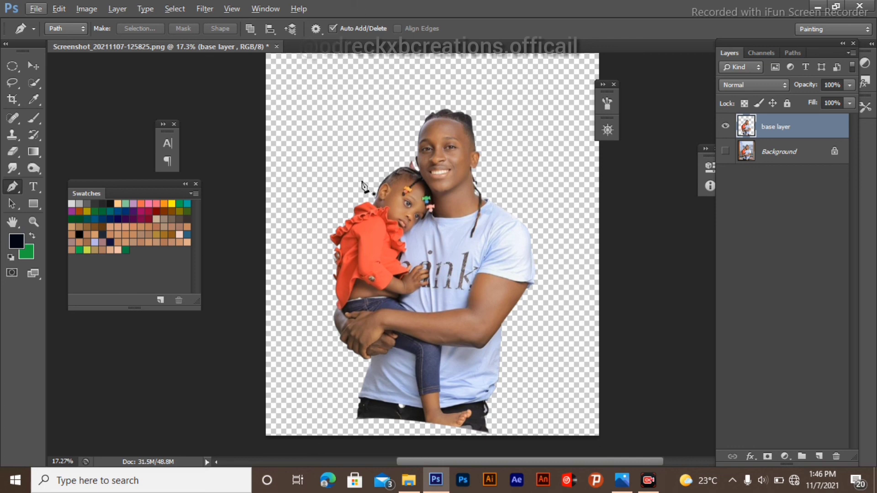